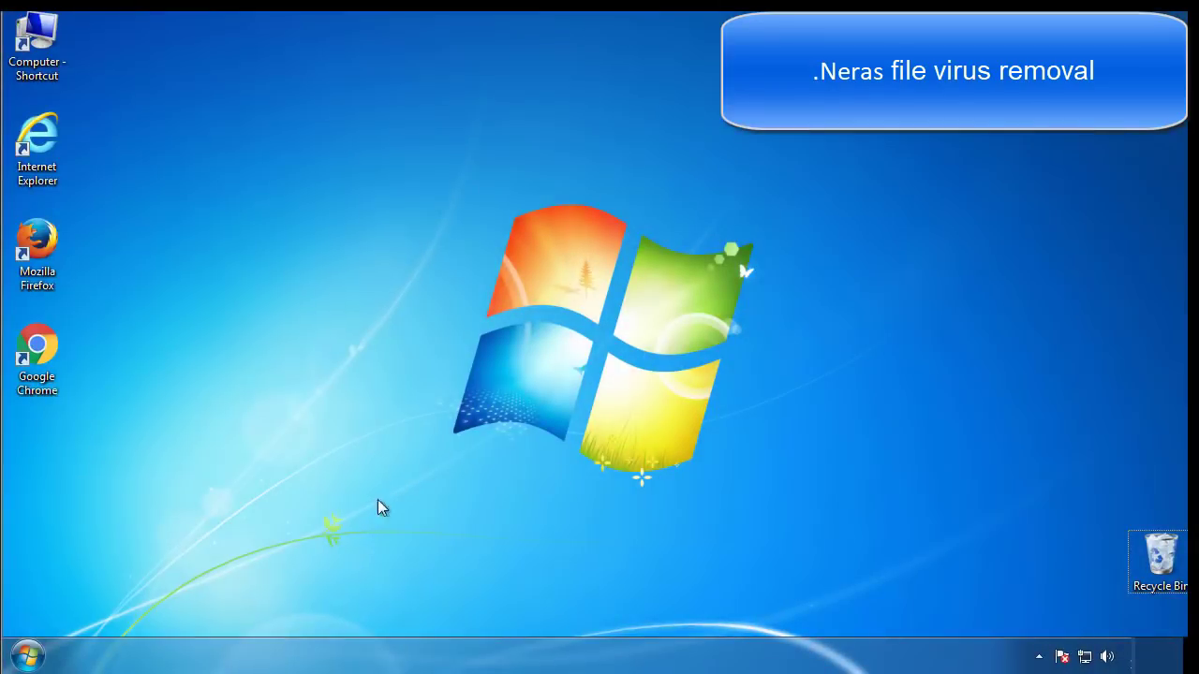
# Launch System Configuration by searching 'msconfig' from the Start menu
pyautogui.click(26, 656)
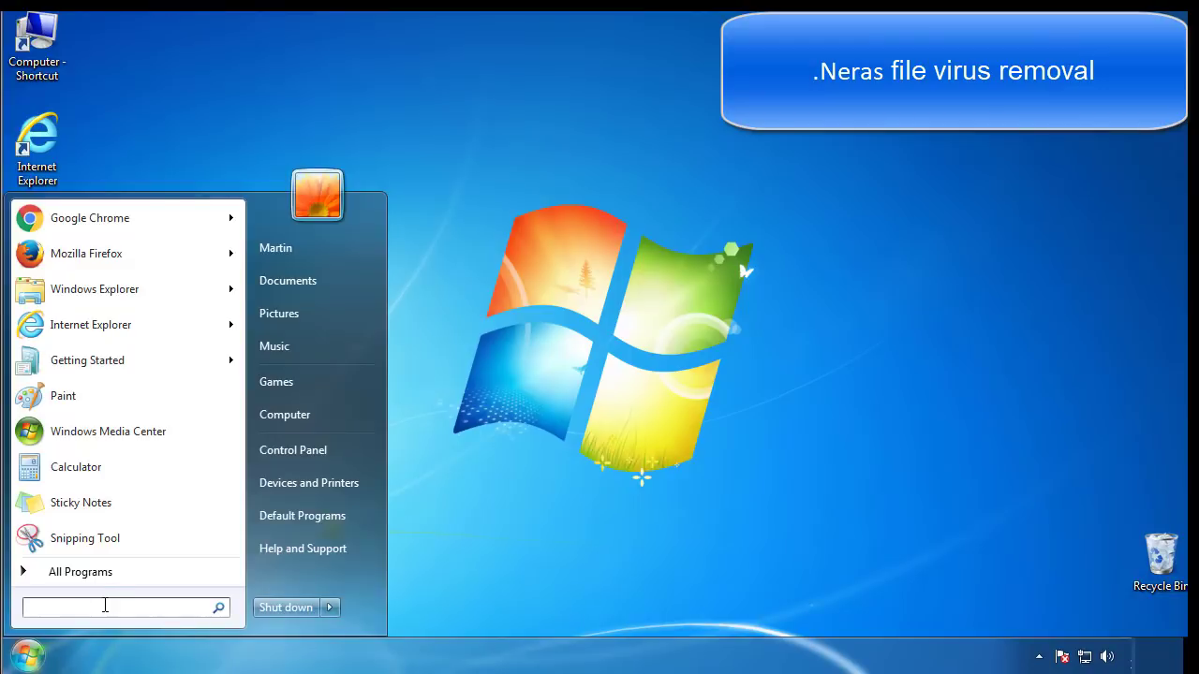
pyautogui.write('msconfig')
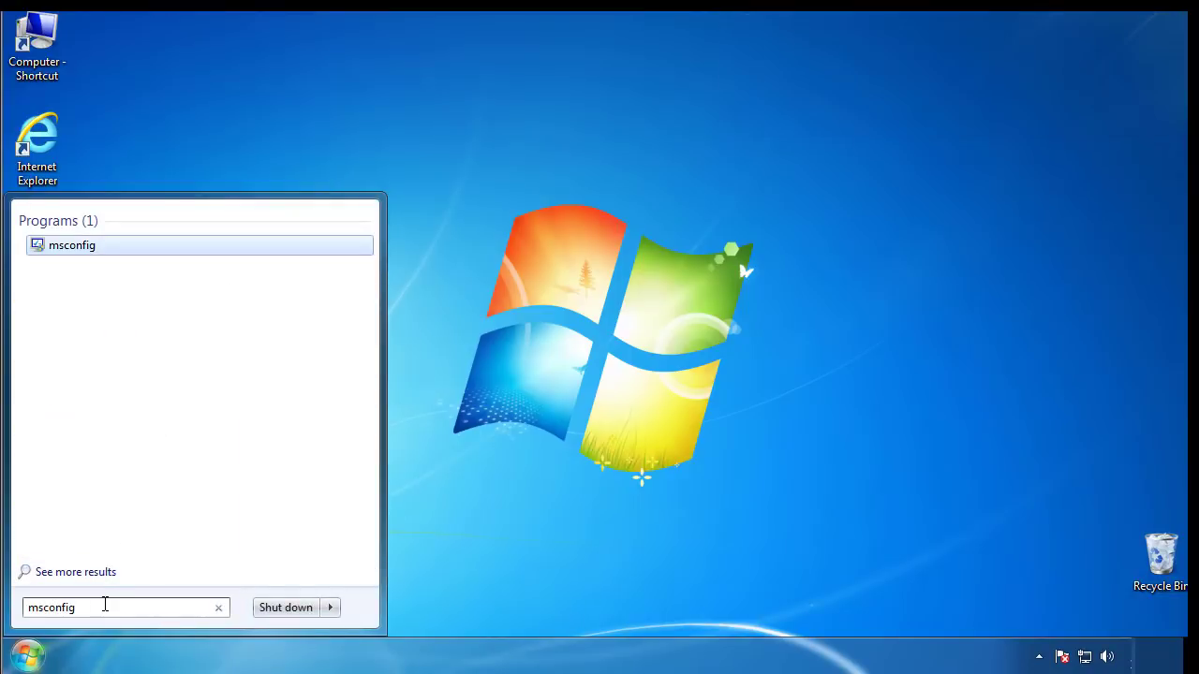
pyautogui.press('Return')
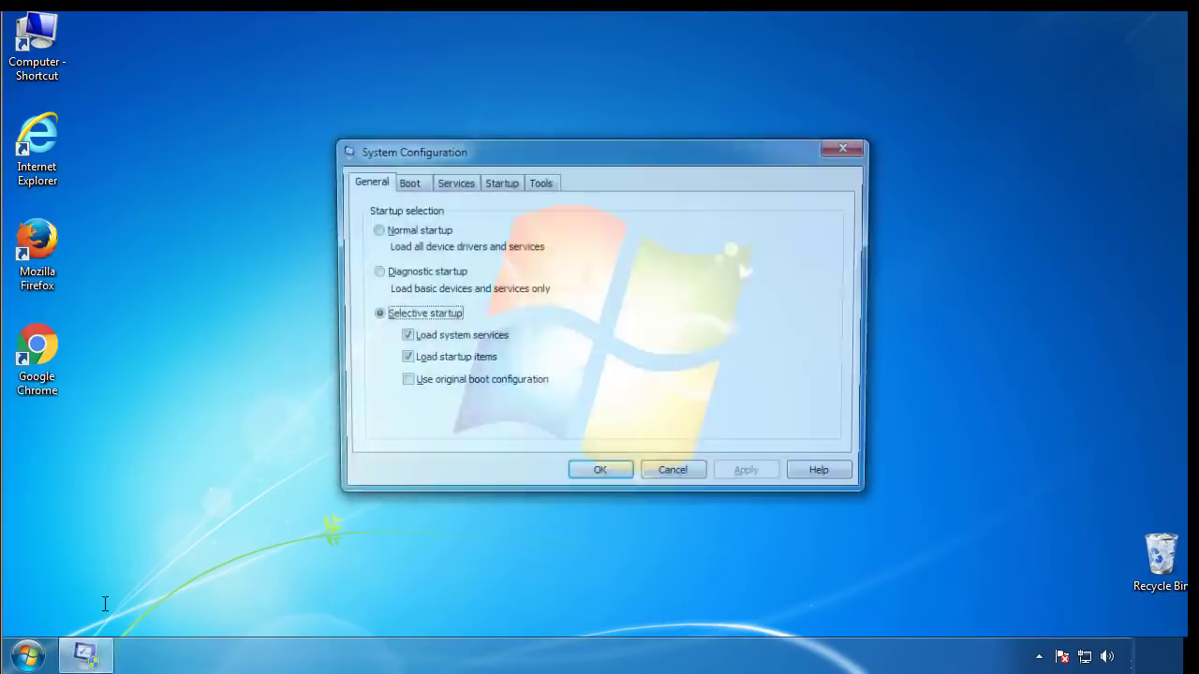
# Enable Safe boot (Minimal) on the Boot tab, apply it, and restart into Safe Mode
pyautogui.click(403, 184)
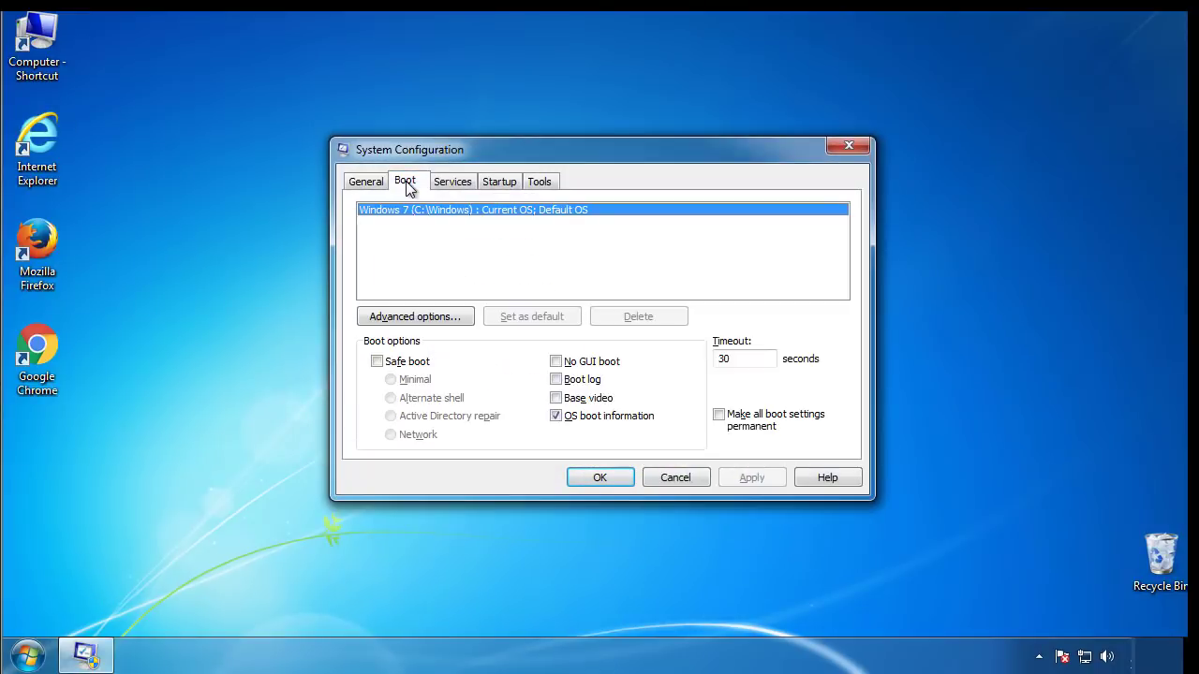
pyautogui.click(375, 362)
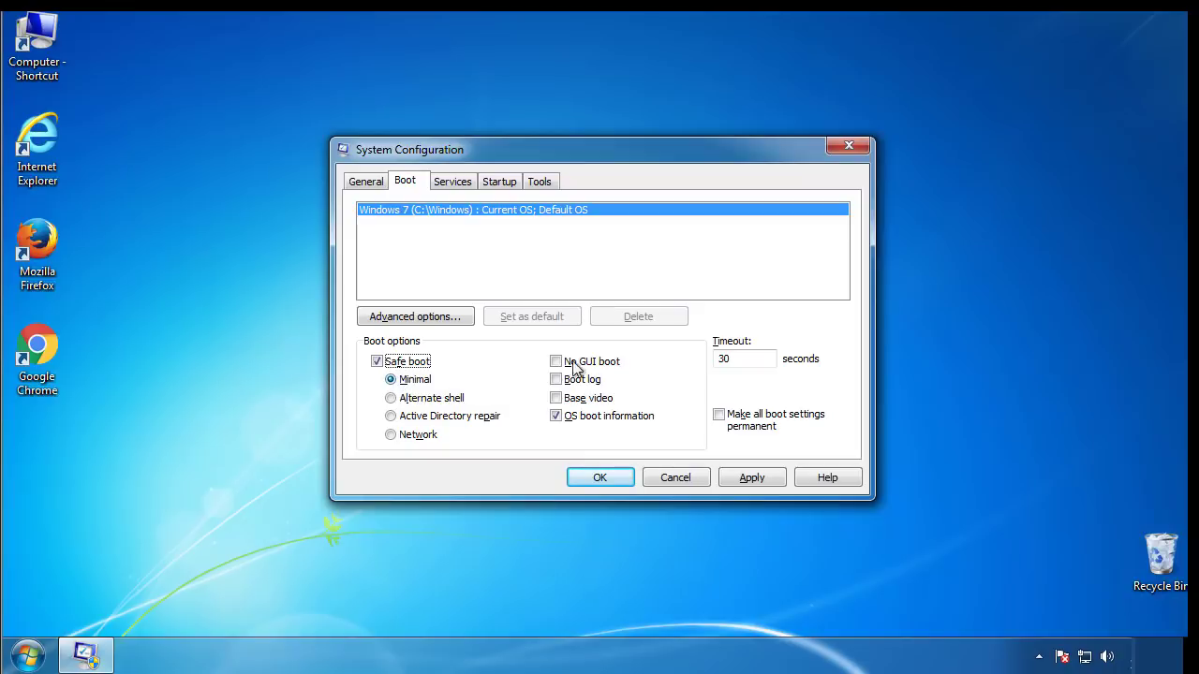
pyautogui.click(610, 480)
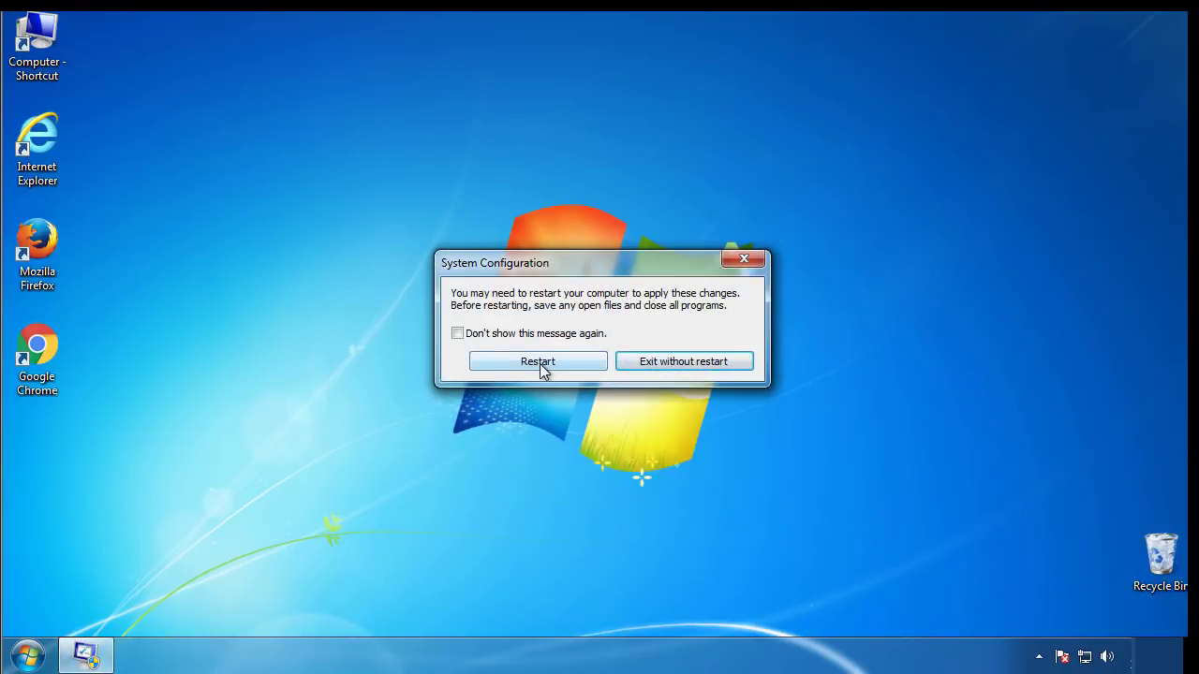
pyautogui.click(539, 363)
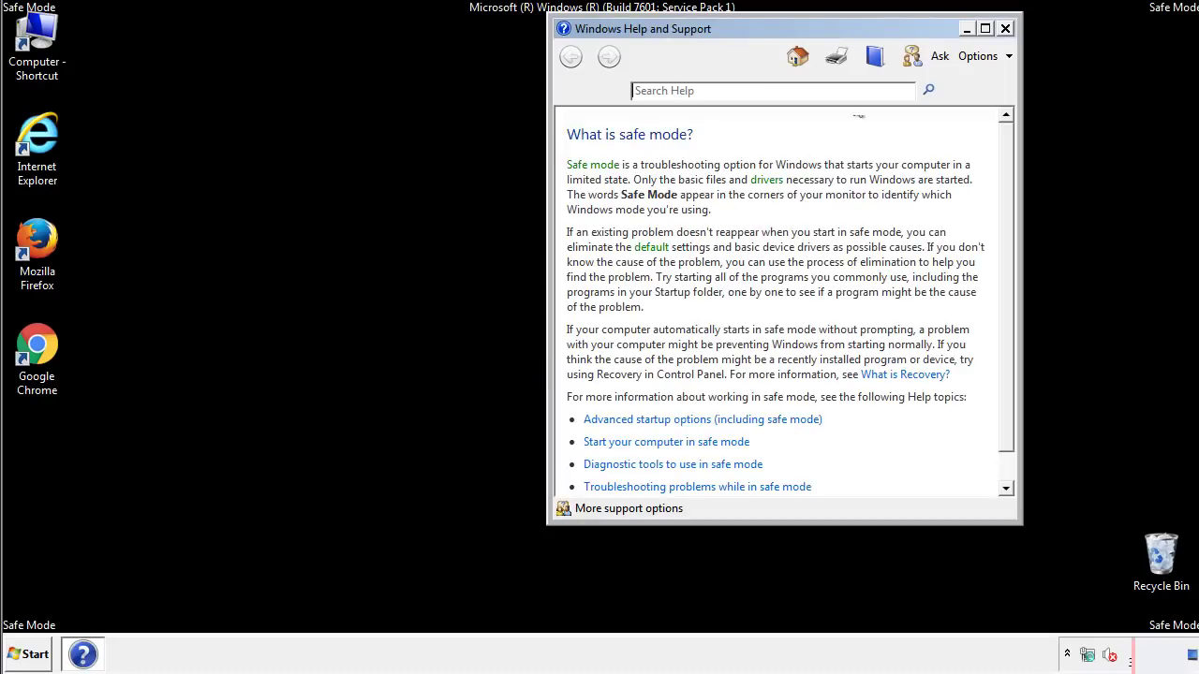
# Dismiss the Safe Mode help window and go to Control Panel via the Start menu
pyautogui.click(1005, 28)
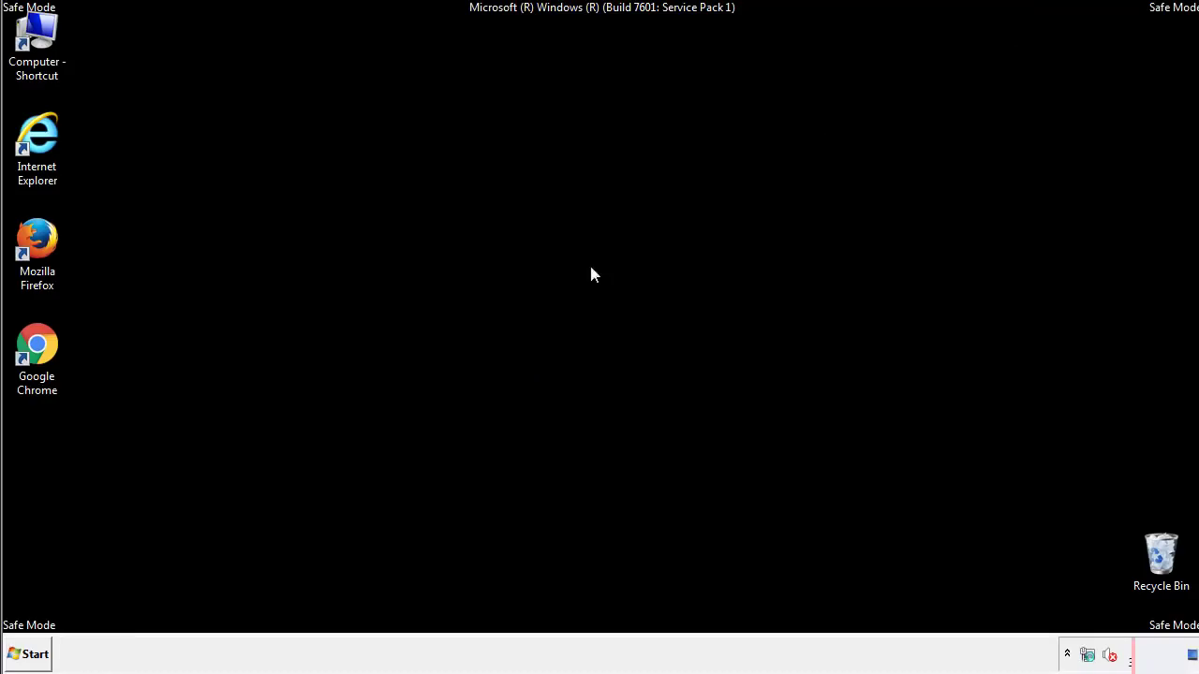
pyautogui.click(36, 653)
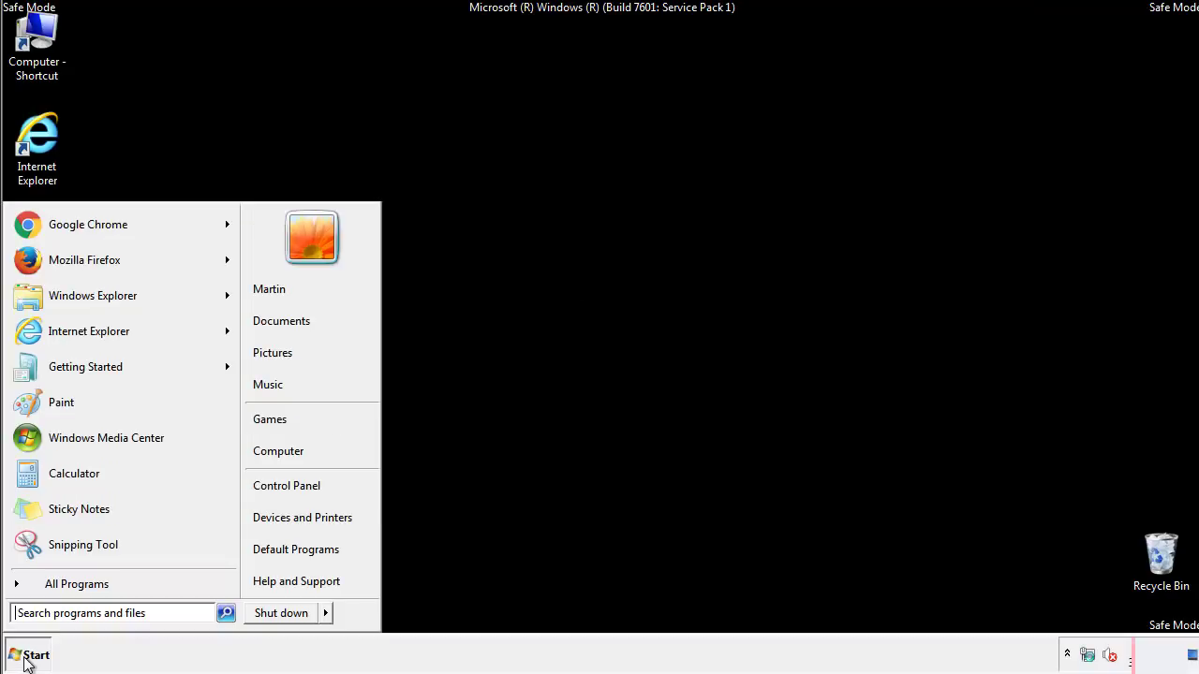
pyautogui.click(298, 483)
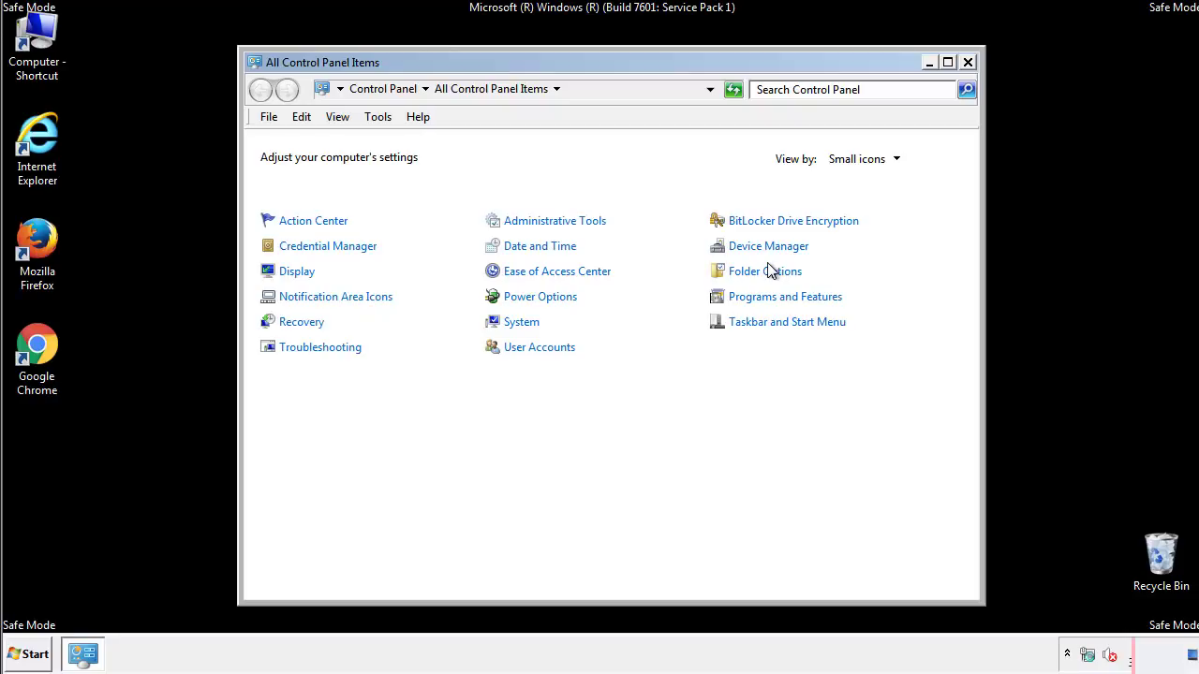
# Enable 'Show hidden files, folders, and drives' in Folder Options, then close Control Panel
pyautogui.click(766, 271)
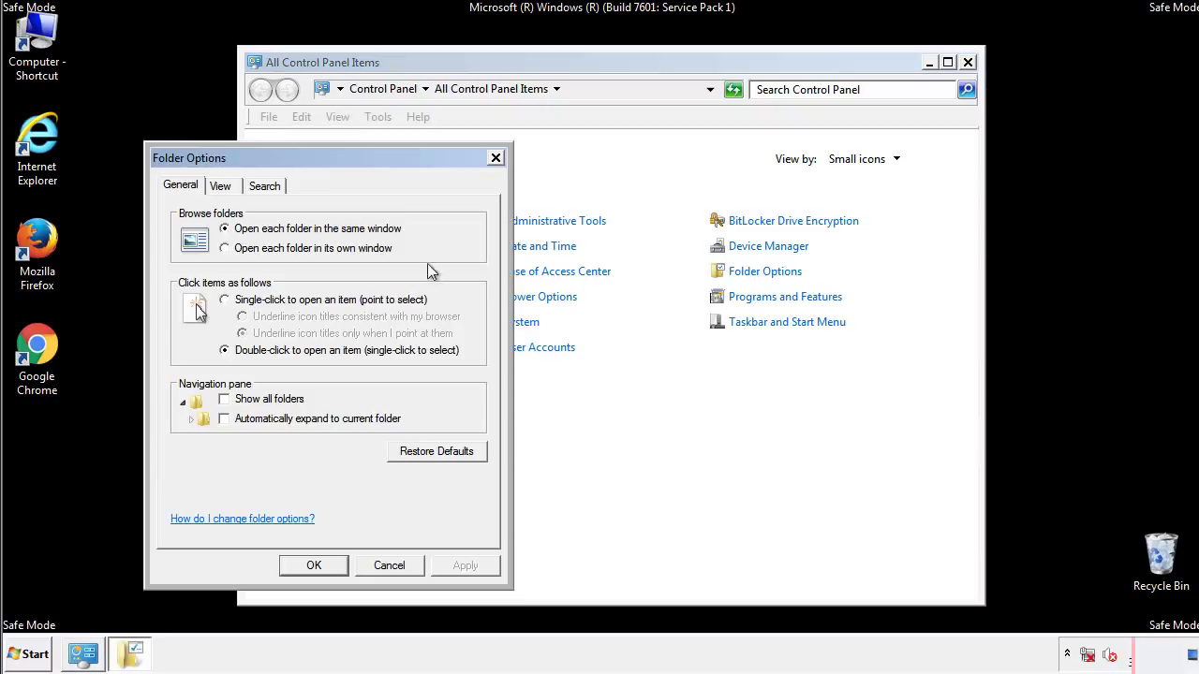
pyautogui.click(221, 188)
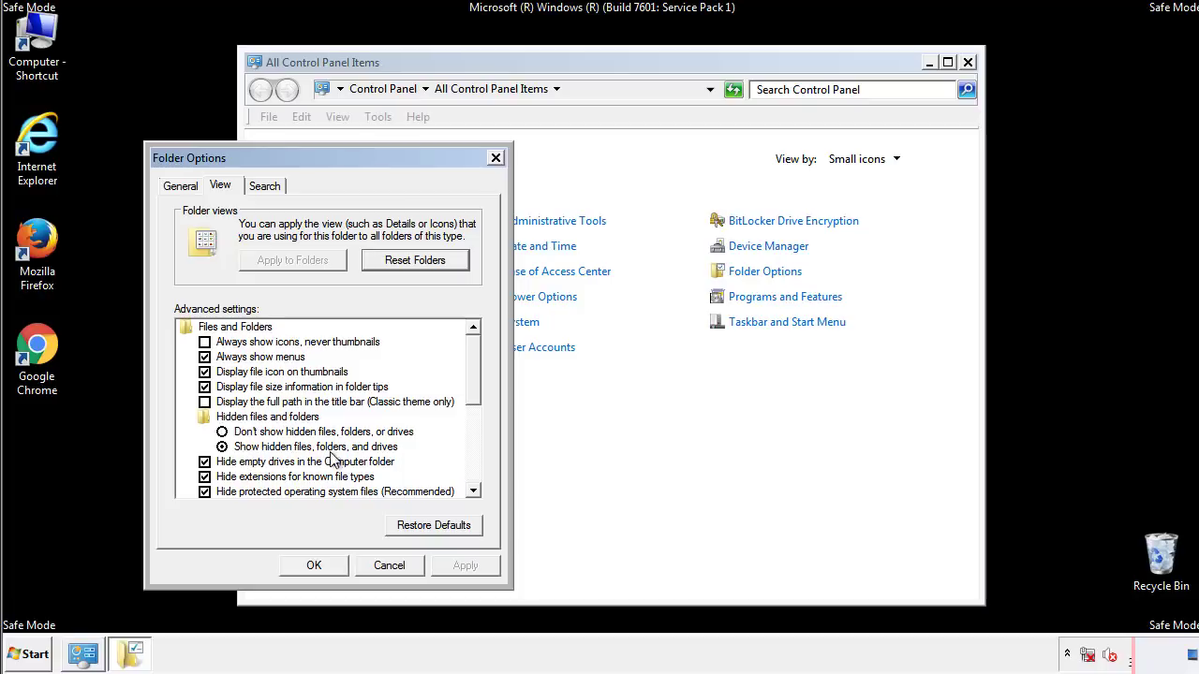
pyautogui.click(314, 564)
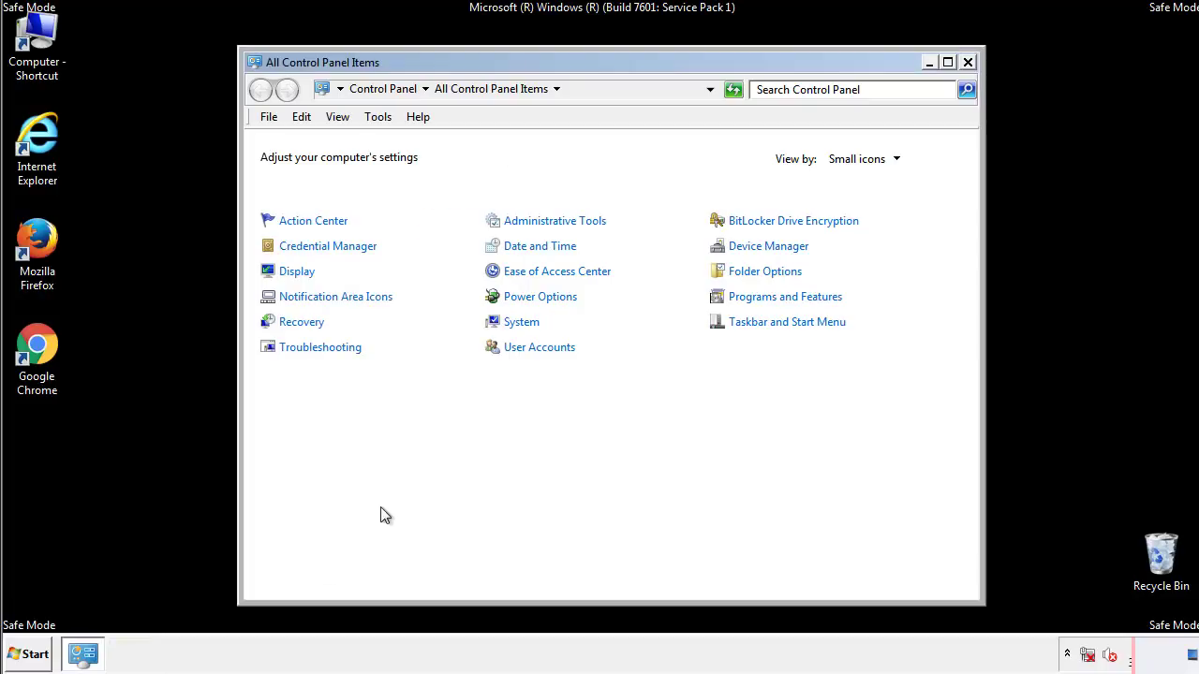
pyautogui.click(967, 62)
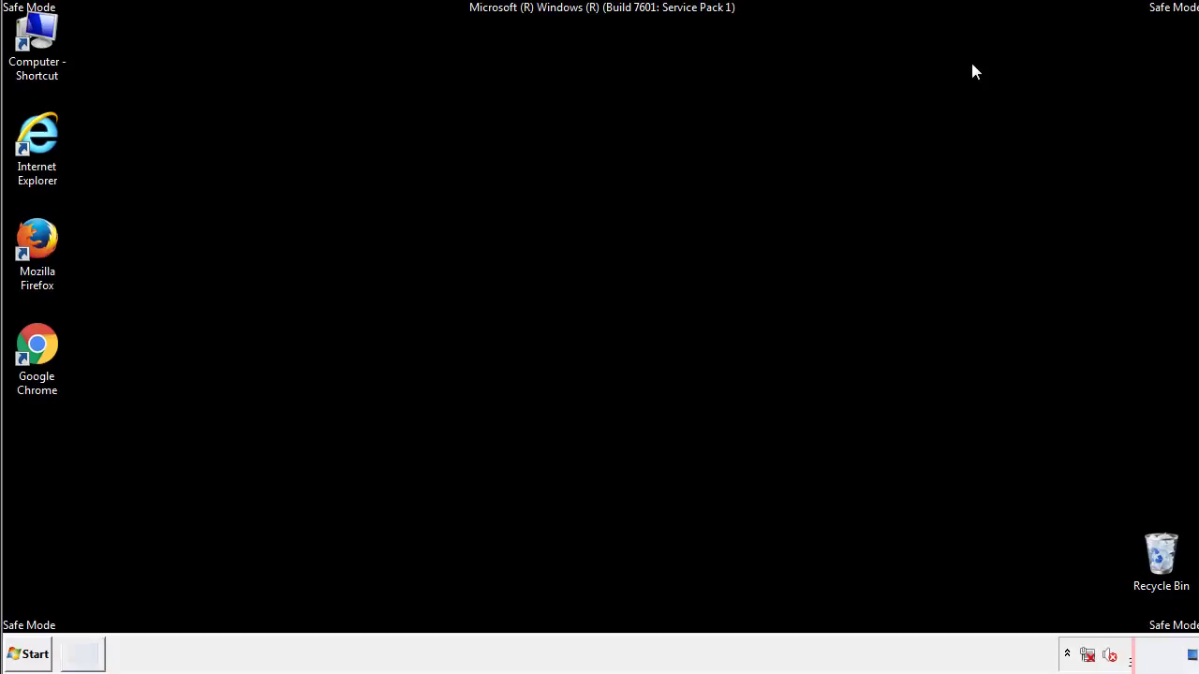
# Browse from Computer to C:\Windows\System32\drivers\etc and open the hosts file
pyautogui.doubleClick(38, 30)
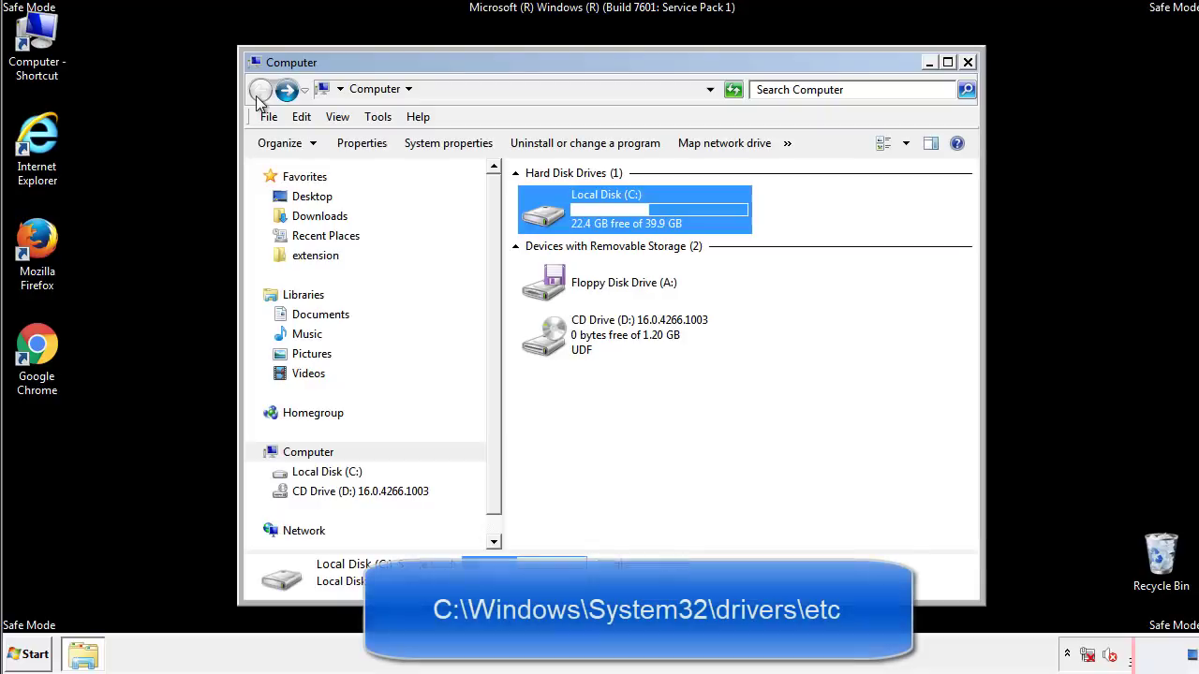
pyautogui.doubleClick(536, 210)
pyautogui.click(547, 344)
pyautogui.doubleClick(547, 344)
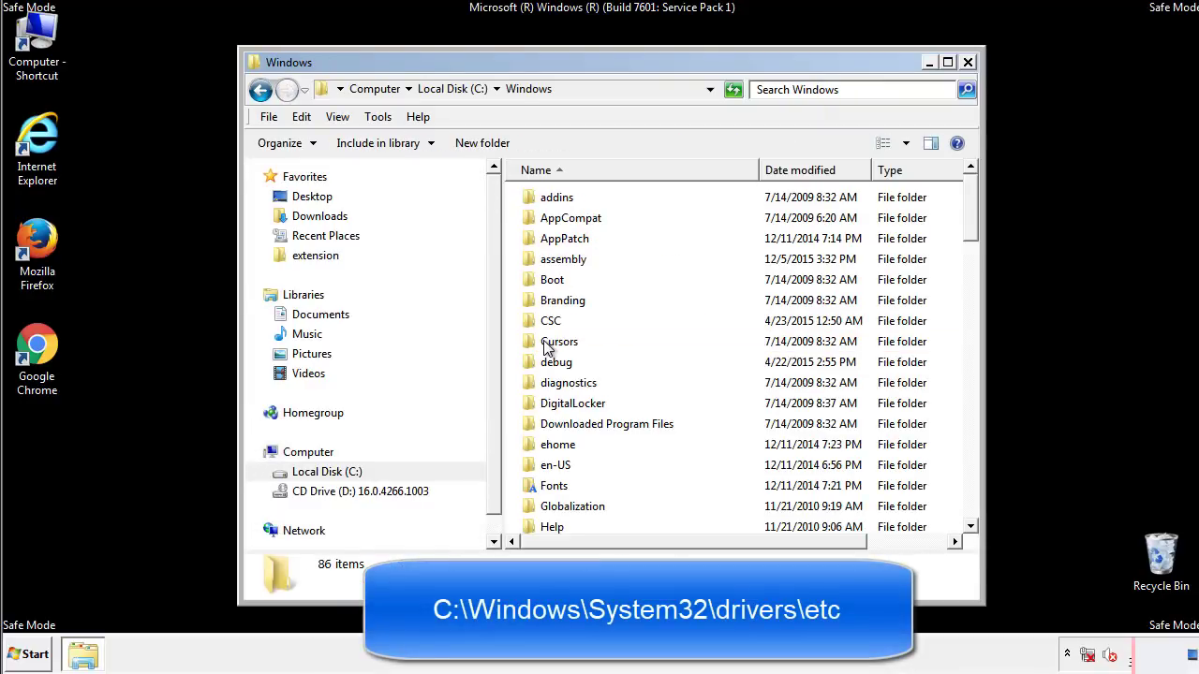
pyautogui.scroll(-2, 551, 423)
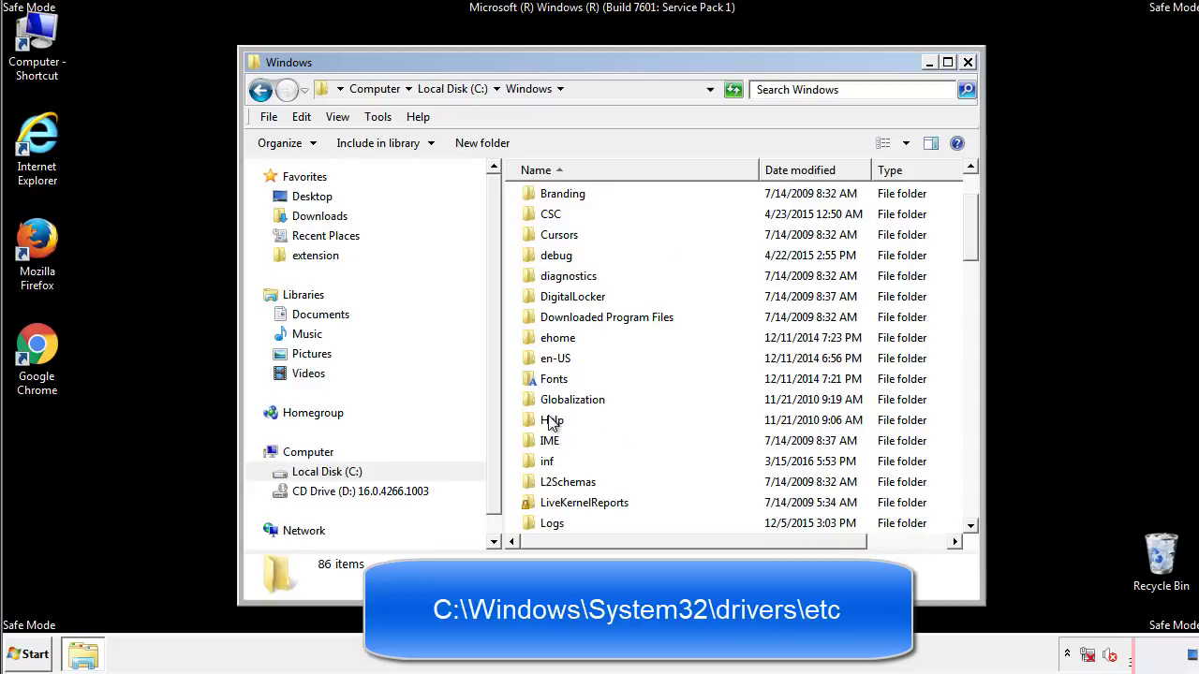
pyautogui.scroll(-7, 551, 423)
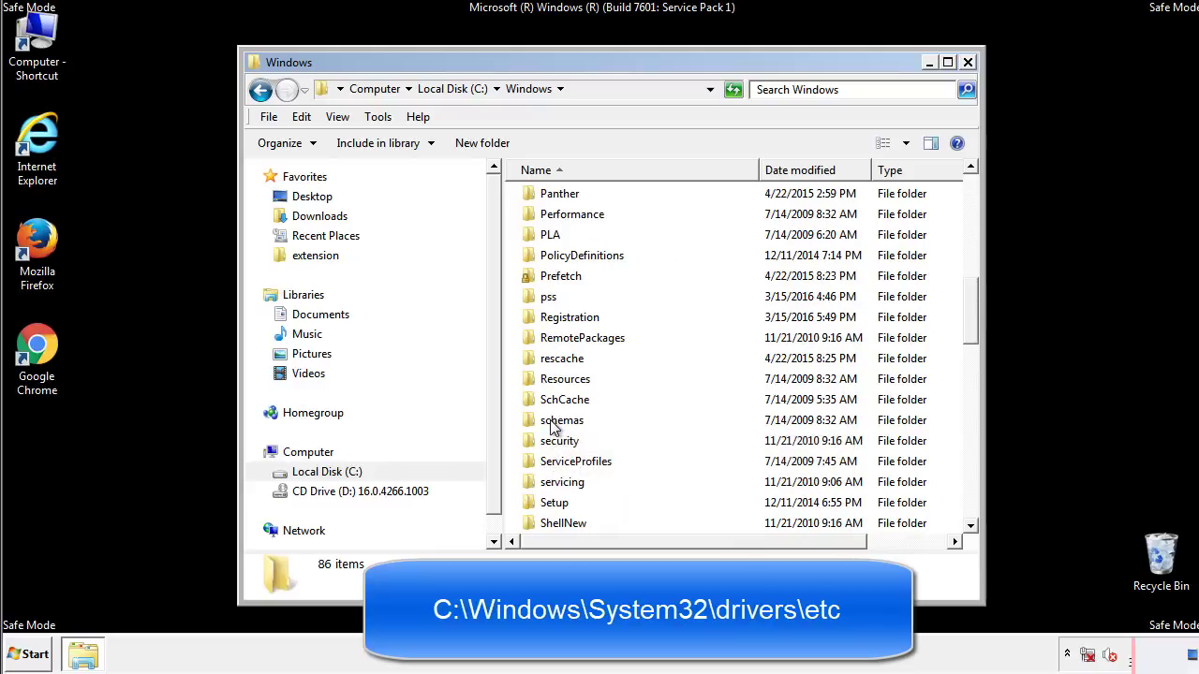
pyautogui.scroll(-2, 553, 426)
pyautogui.doubleClick(568, 483)
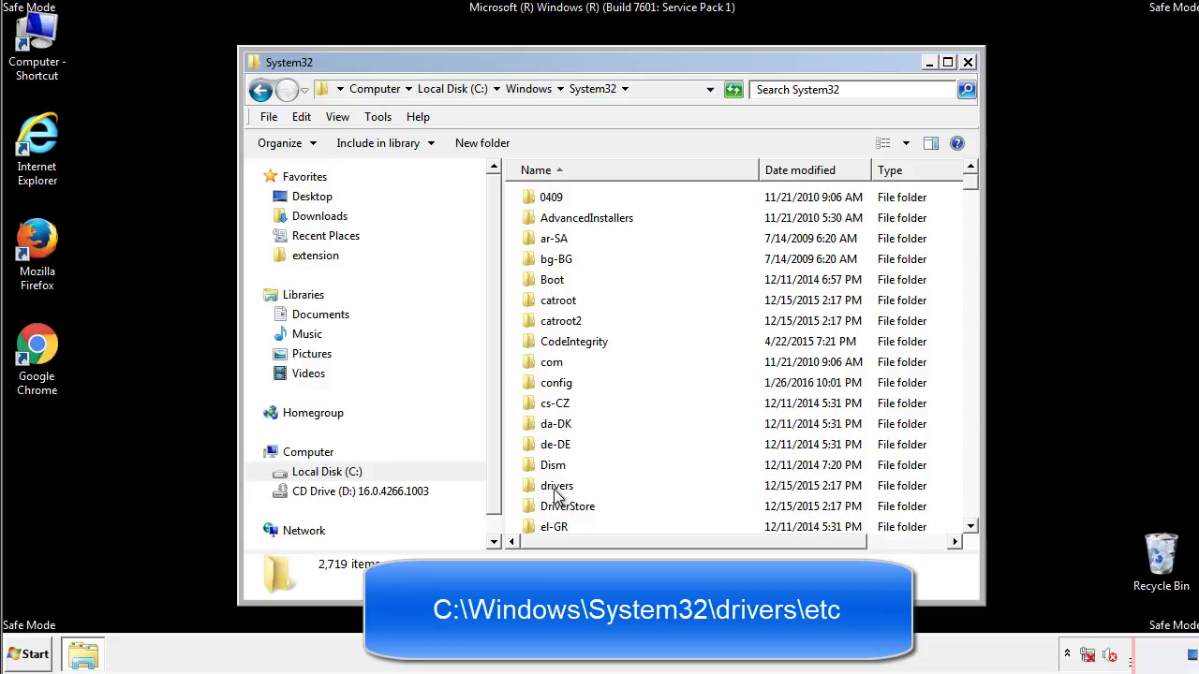
pyautogui.doubleClick(557, 486)
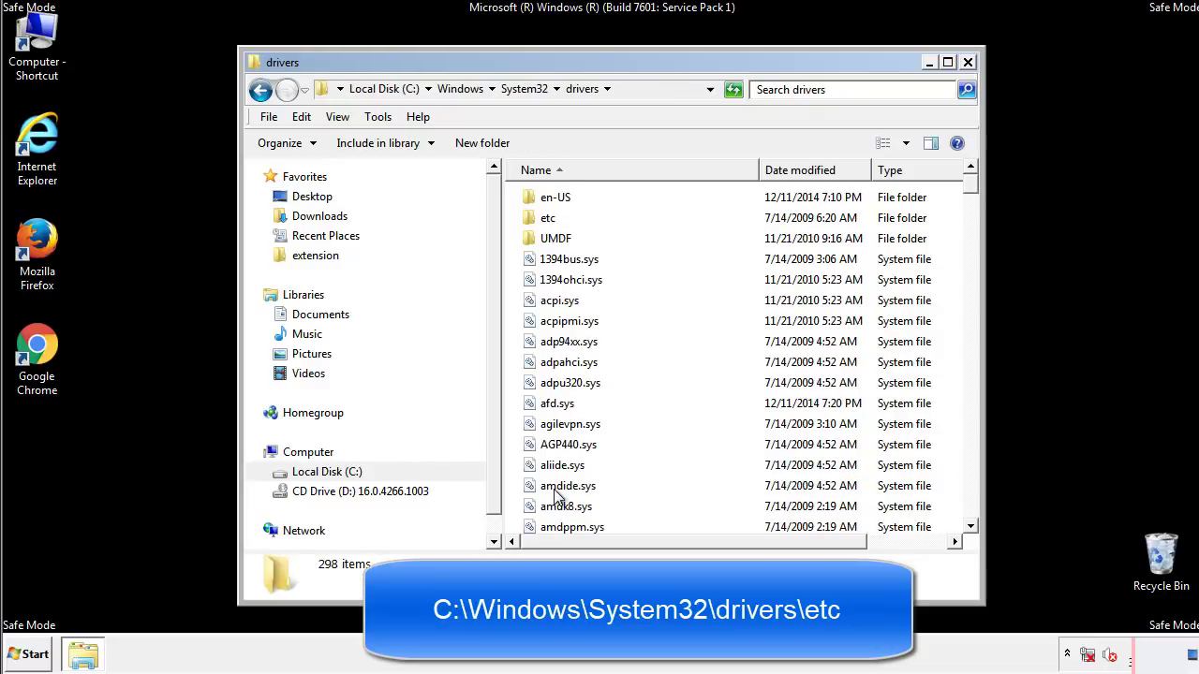
pyautogui.doubleClick(539, 225)
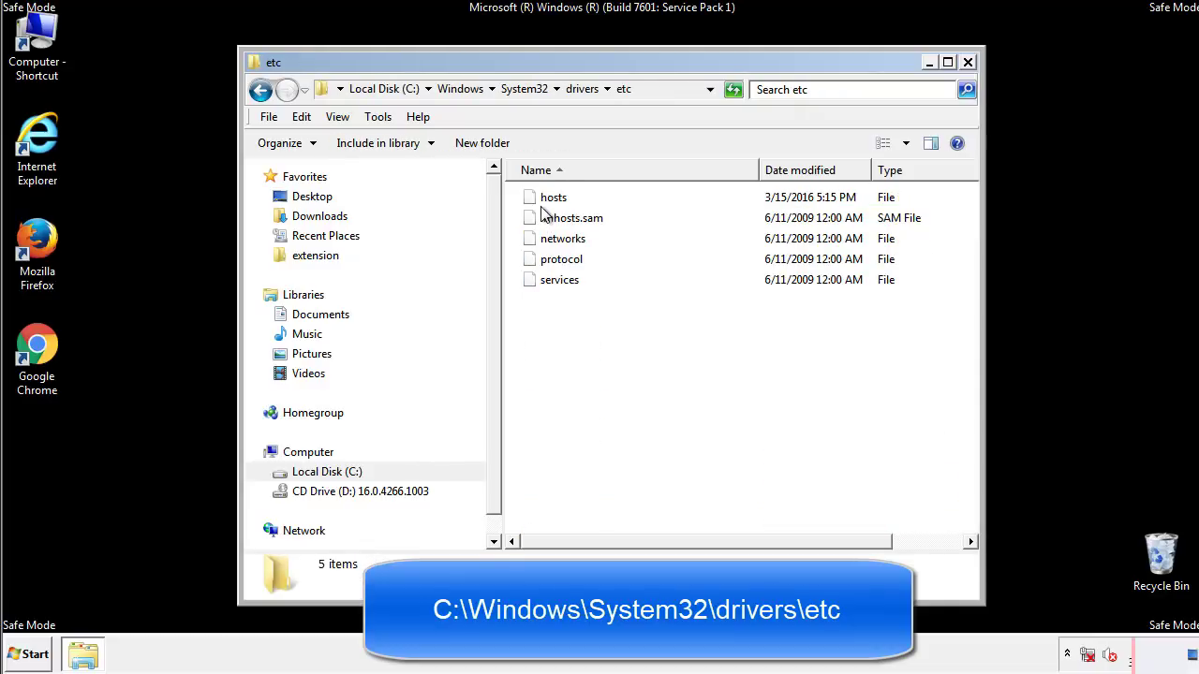
pyautogui.doubleClick(542, 198)
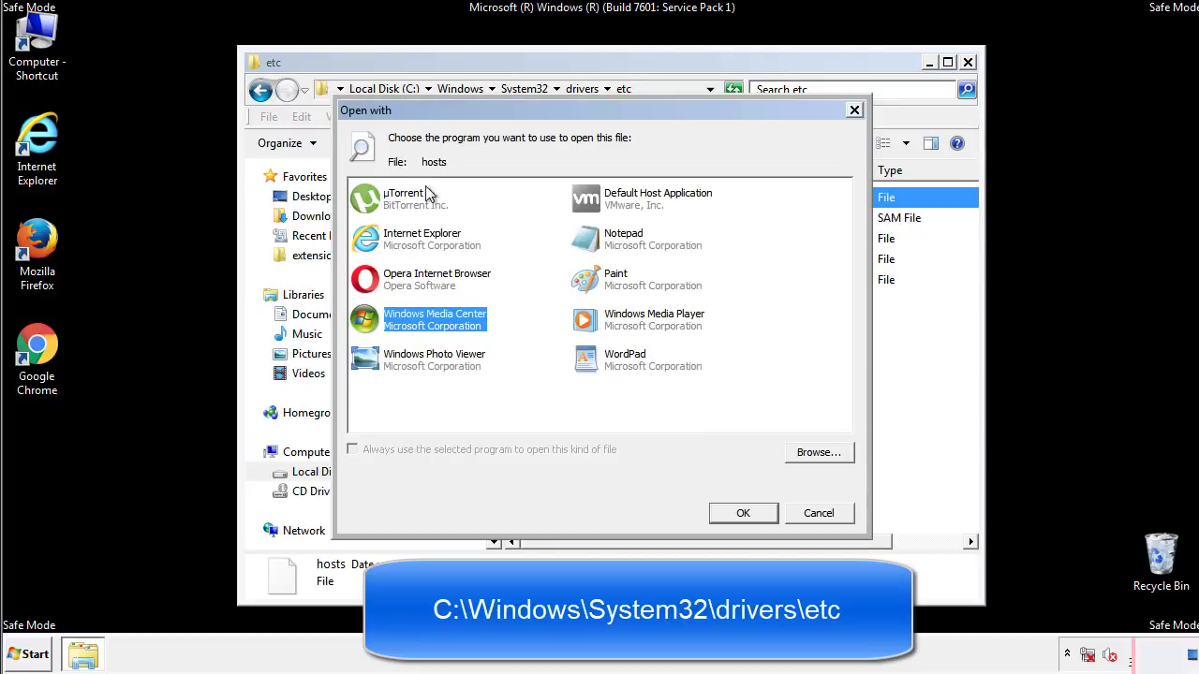
# Open the hosts file in Notepad and bring its window fully into view
pyautogui.click(607, 245)
pyautogui.click(743, 513)
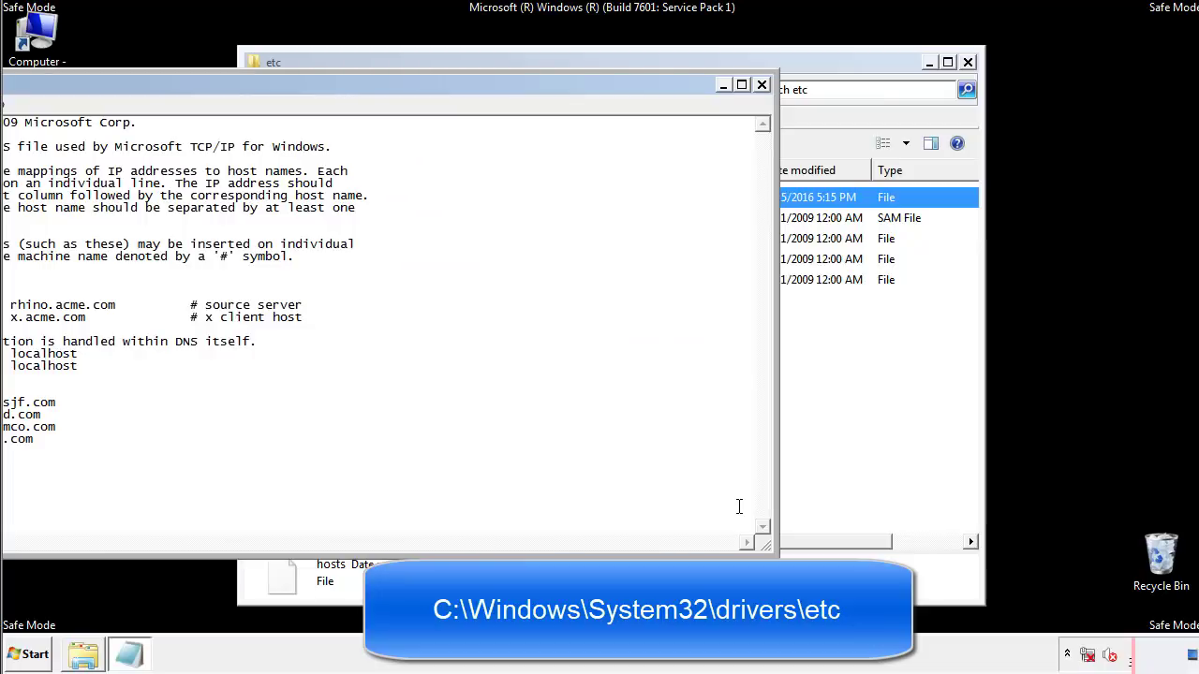
pyautogui.moveTo(490, 84); pyautogui.dragTo(763, 103)
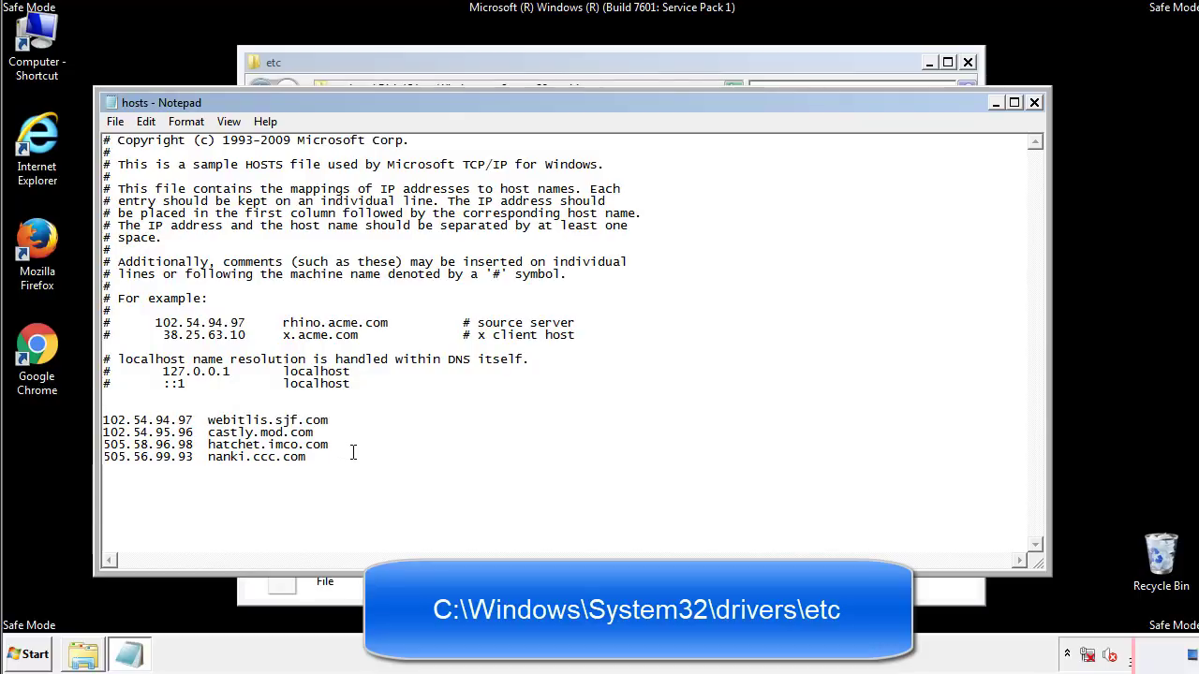
# Delete the four extra host entries below localhost, save hosts, and close the etc folder
pyautogui.moveTo(334, 459); pyautogui.dragTo(104, 418)
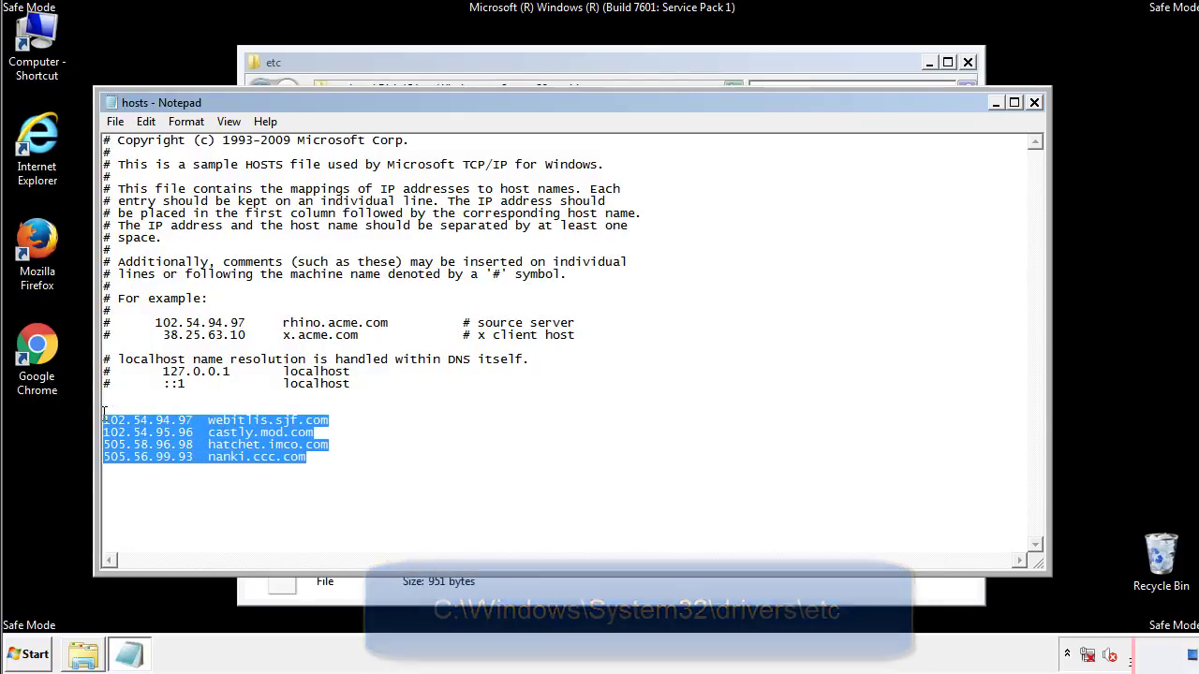
pyautogui.press('Delete')
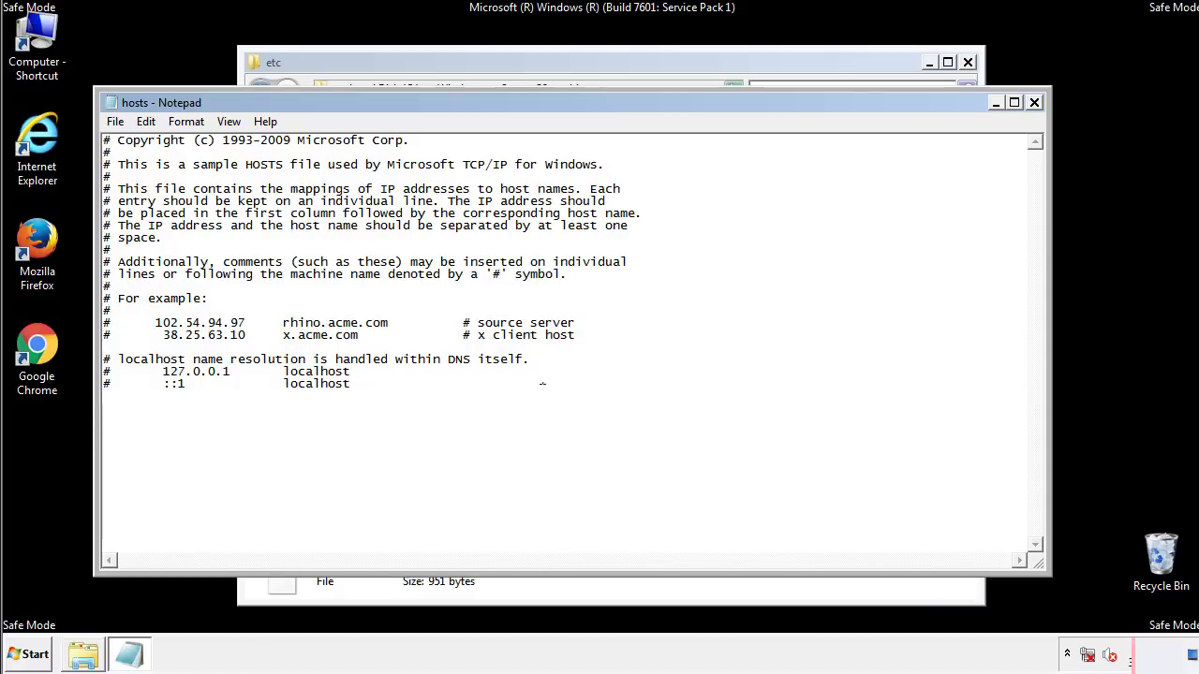
pyautogui.click(1035, 103)
pyautogui.click(530, 343)
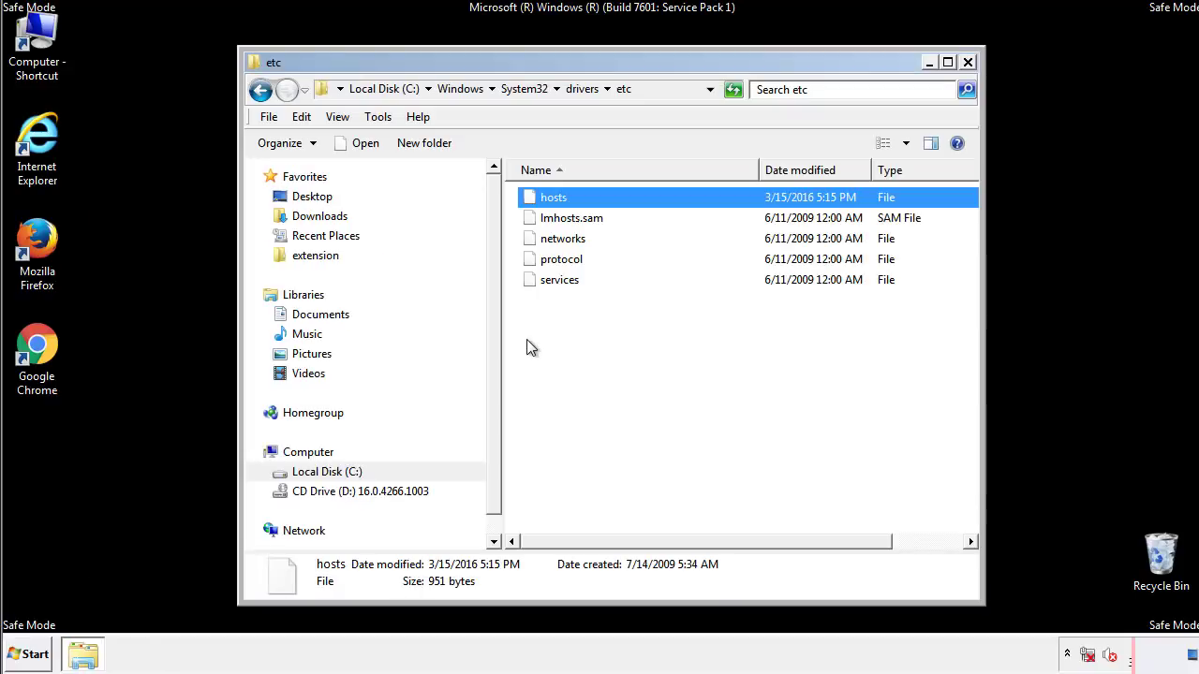
pyautogui.click(968, 63)
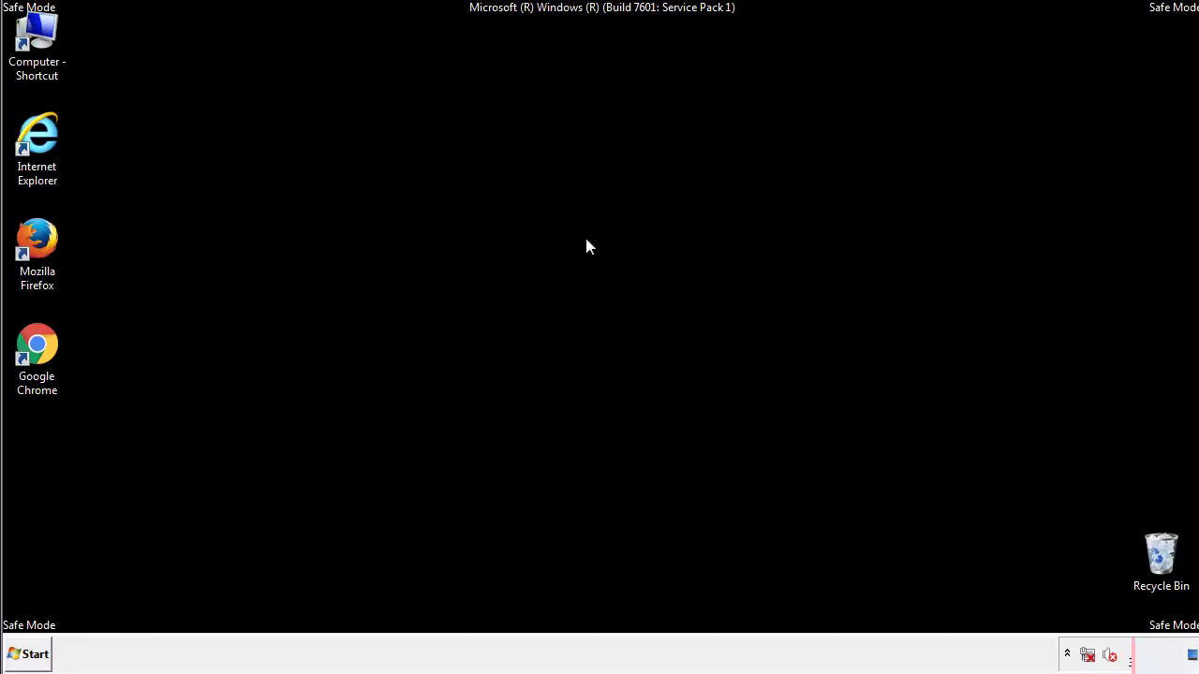
# Open the Startup folder from All Programs in the Start menu
pyautogui.click(31, 655)
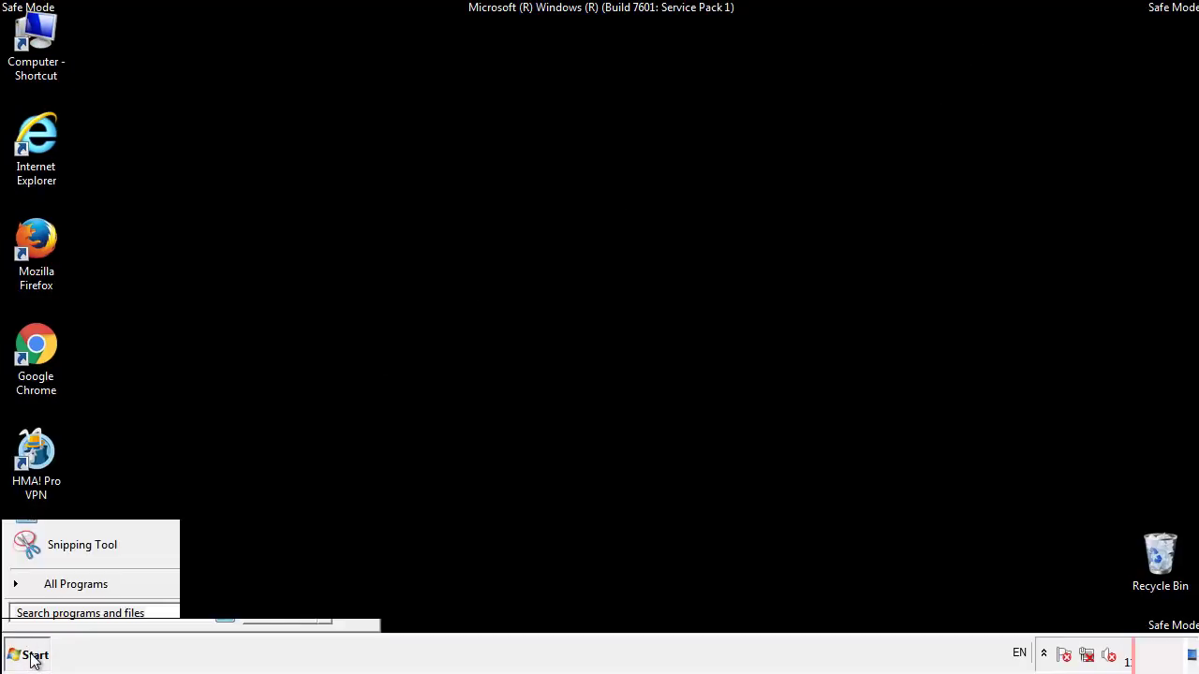
pyautogui.click(54, 591)
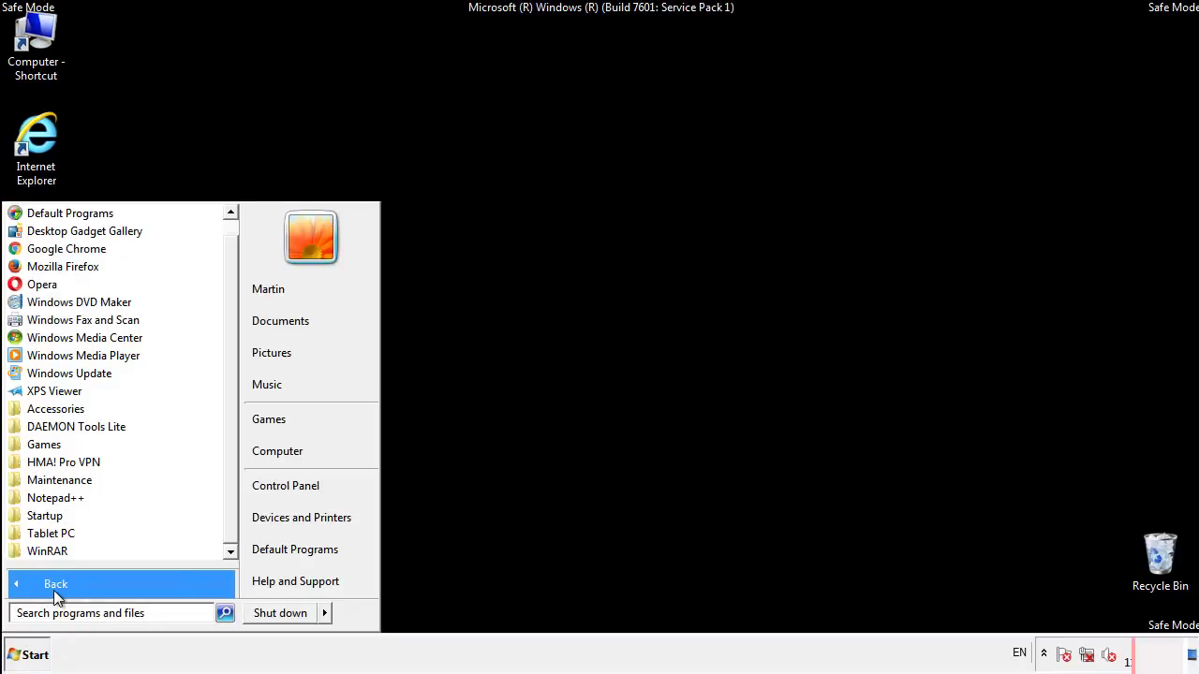
pyautogui.rightClick(46, 514)
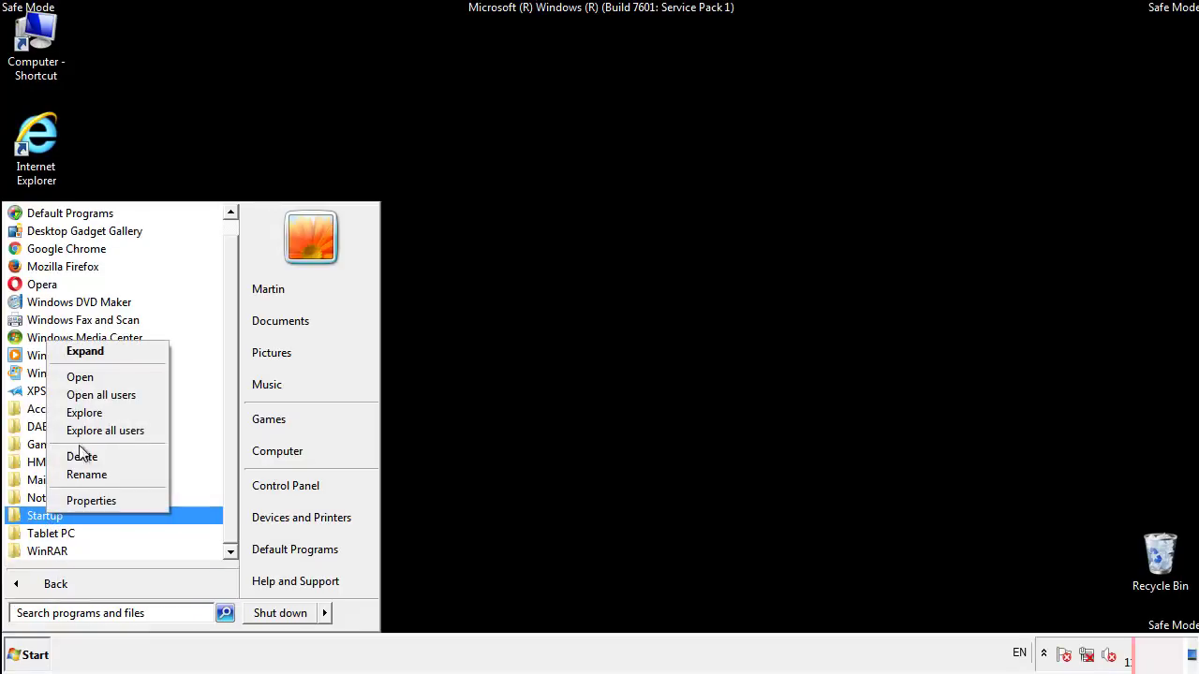
pyautogui.click(91, 377)
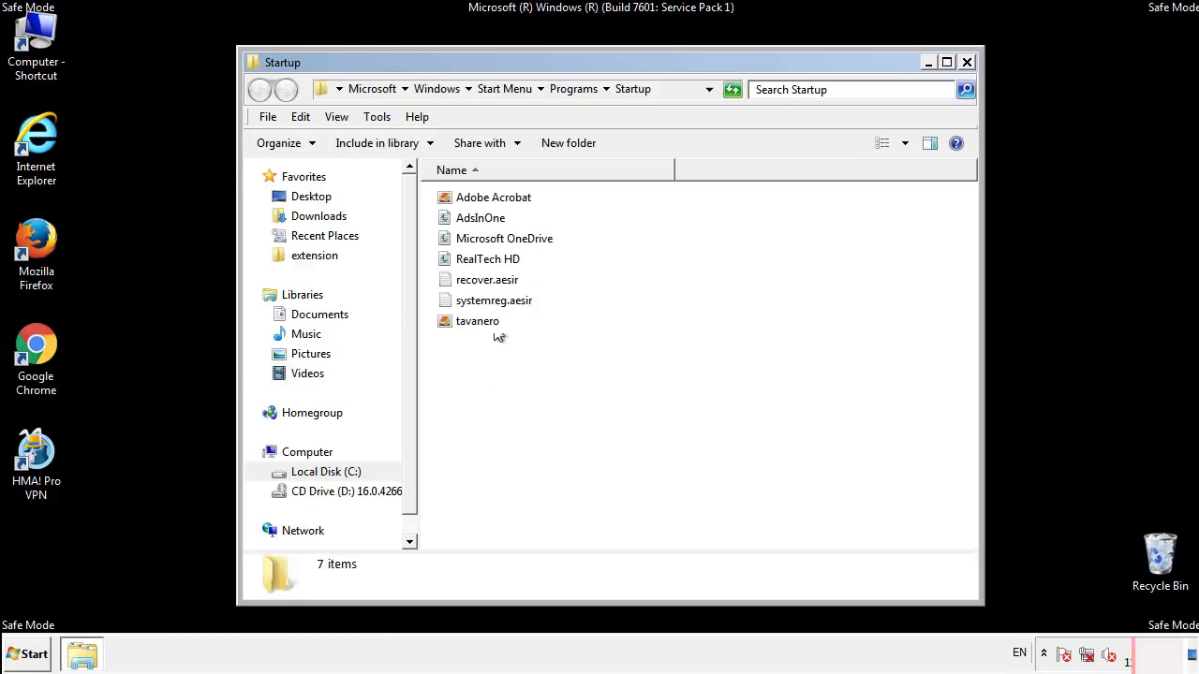
# Delete AdsInOne, recover.aesir, systemreg.aesir and tavanero to the Recycle Bin, then close the window
pyautogui.click(484, 218)
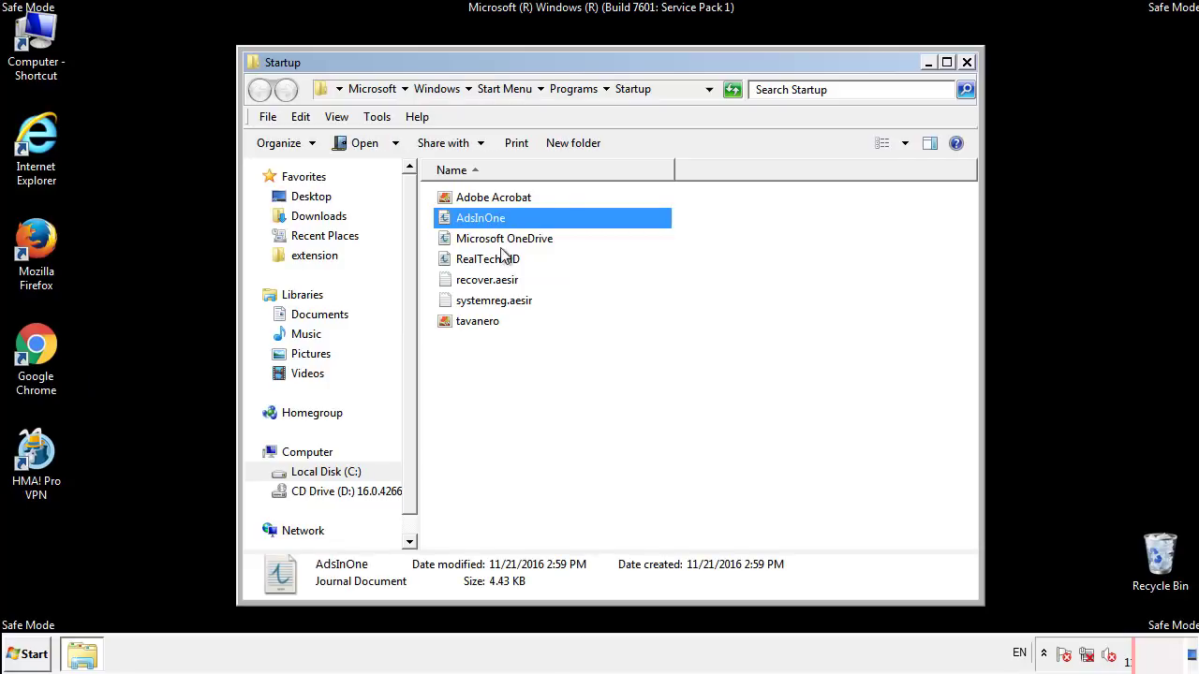
pyautogui.keyDown('ctrl'); pyautogui.click(488, 283); pyautogui.keyUp('ctrl')
pyautogui.keyDown('ctrl'); pyautogui.click(495, 301); pyautogui.keyUp('ctrl')
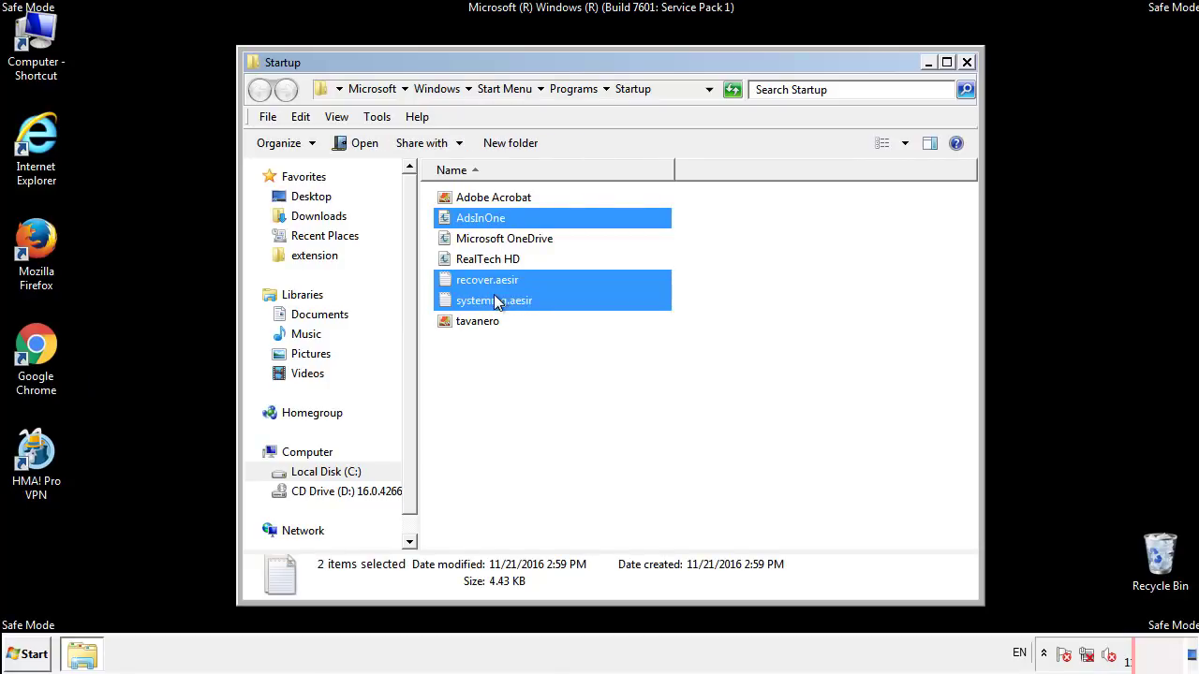
pyautogui.keyDown('ctrl'); pyautogui.click(479, 320); pyautogui.keyUp('ctrl')
pyautogui.rightClick(474, 322)
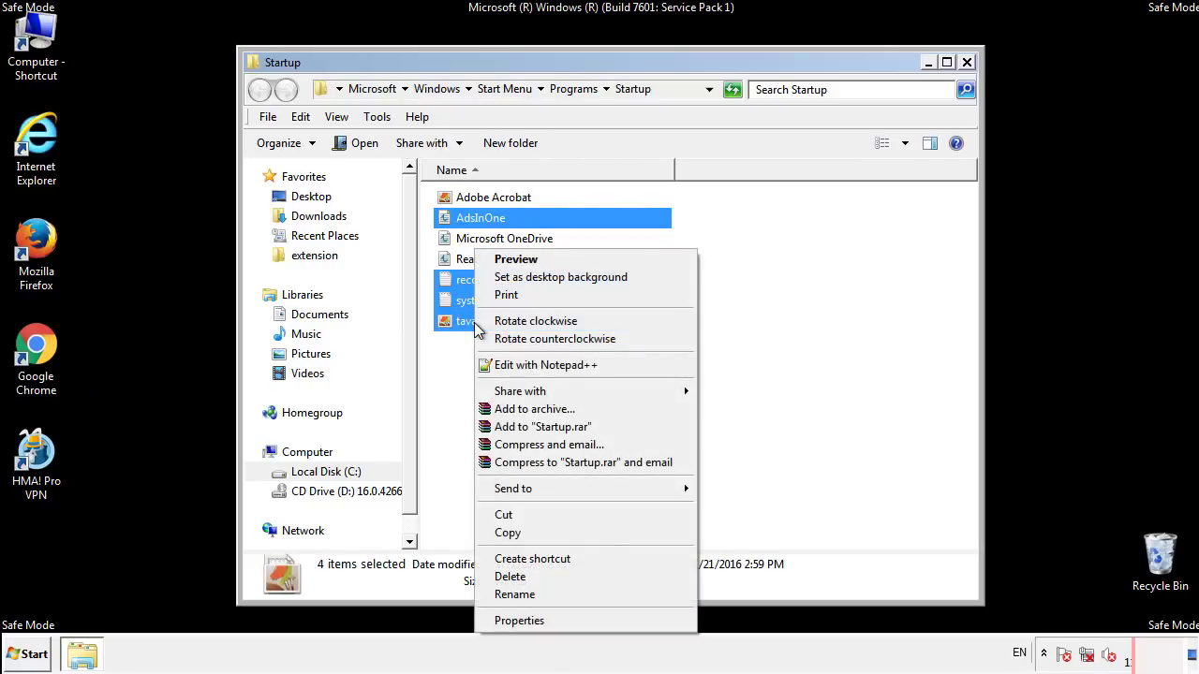
pyautogui.click(510, 576)
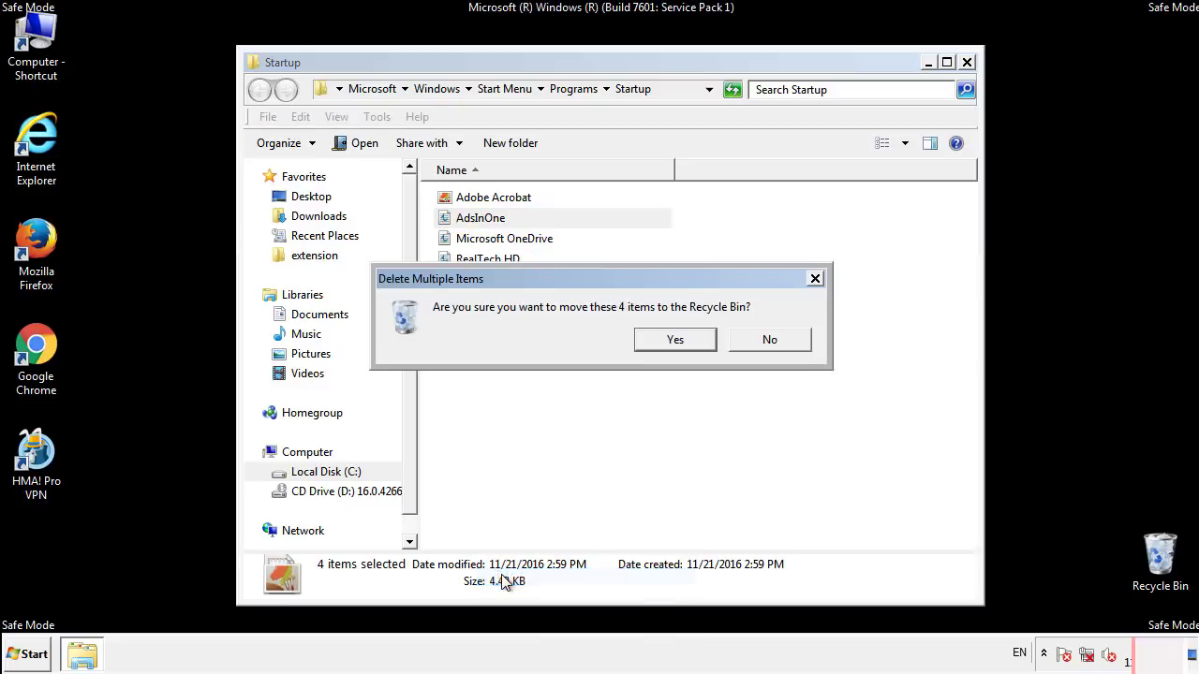
pyautogui.click(667, 340)
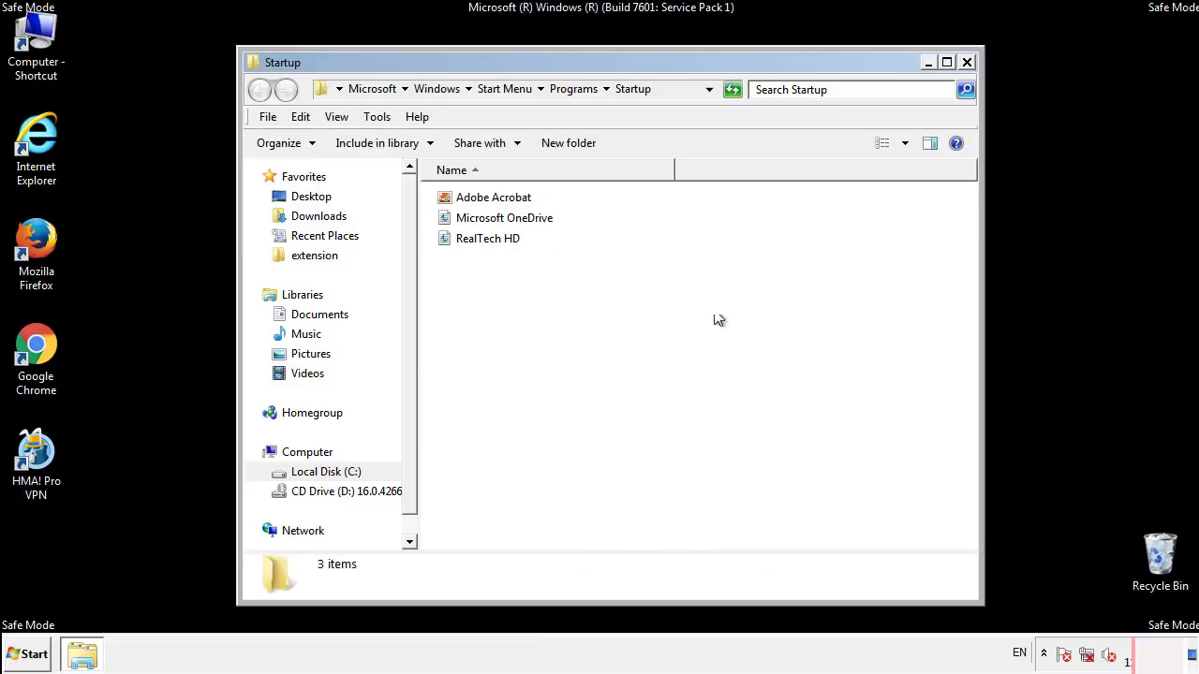
pyautogui.click(970, 75)
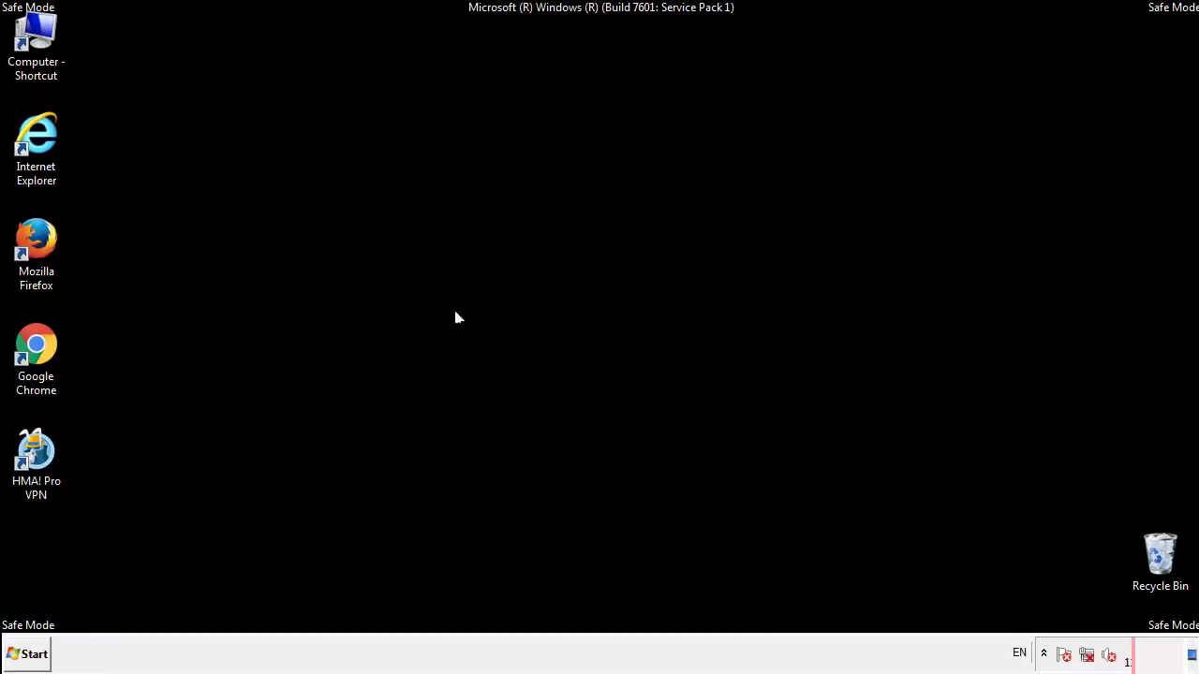
# Launch Registry Editor by searching 'regedit' from the Start menu
pyautogui.click(28, 658)
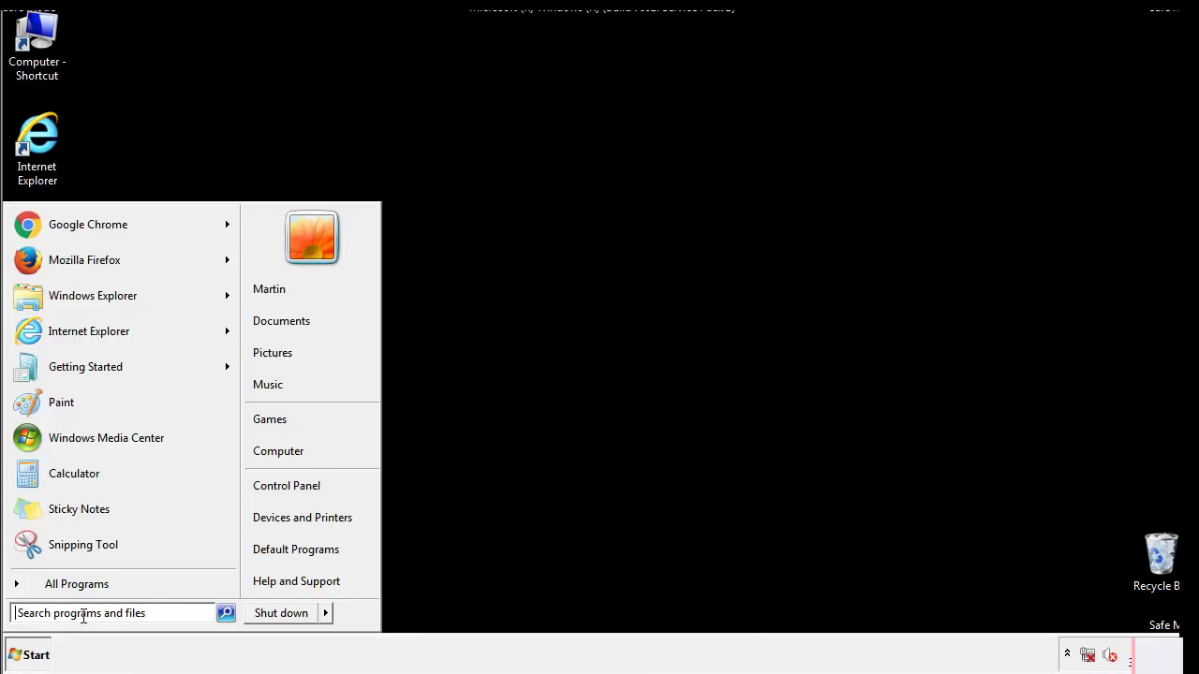
pyautogui.write('reged')
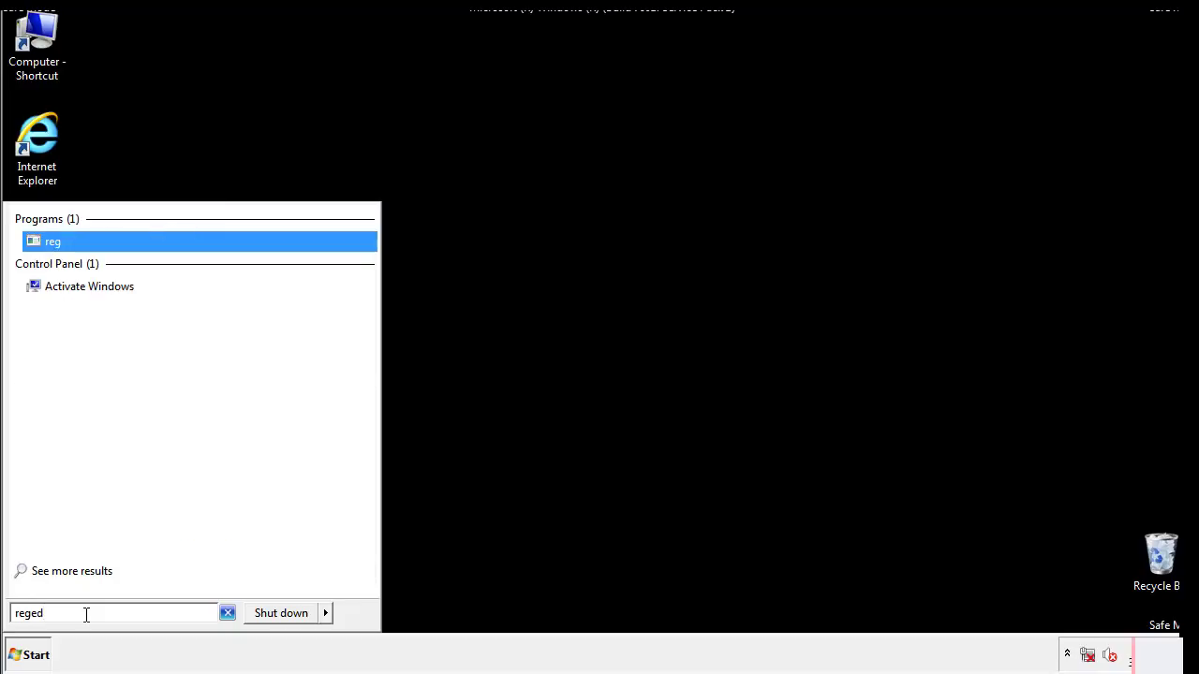
pyautogui.write('it')
pyautogui.press('Return')
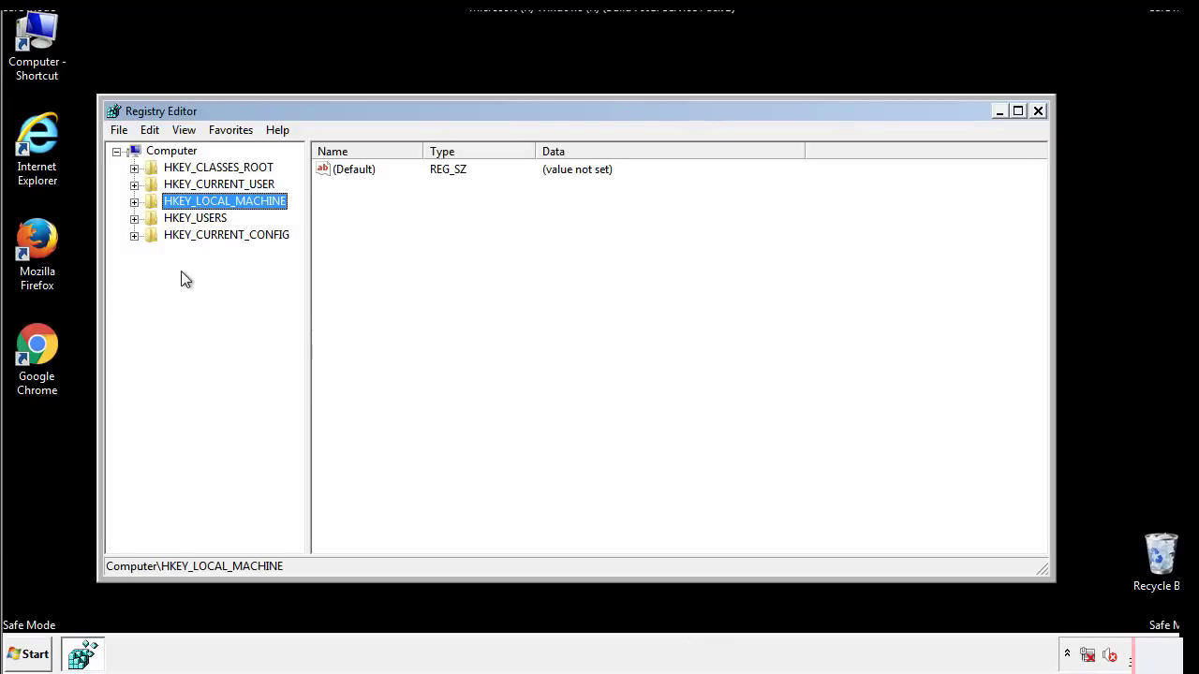
# Expand HKEY_LOCAL_MACHINE > SOFTWARE > Microsoft > Windows > CurrentVersion to reveal the Run key
pyautogui.click(134, 201)
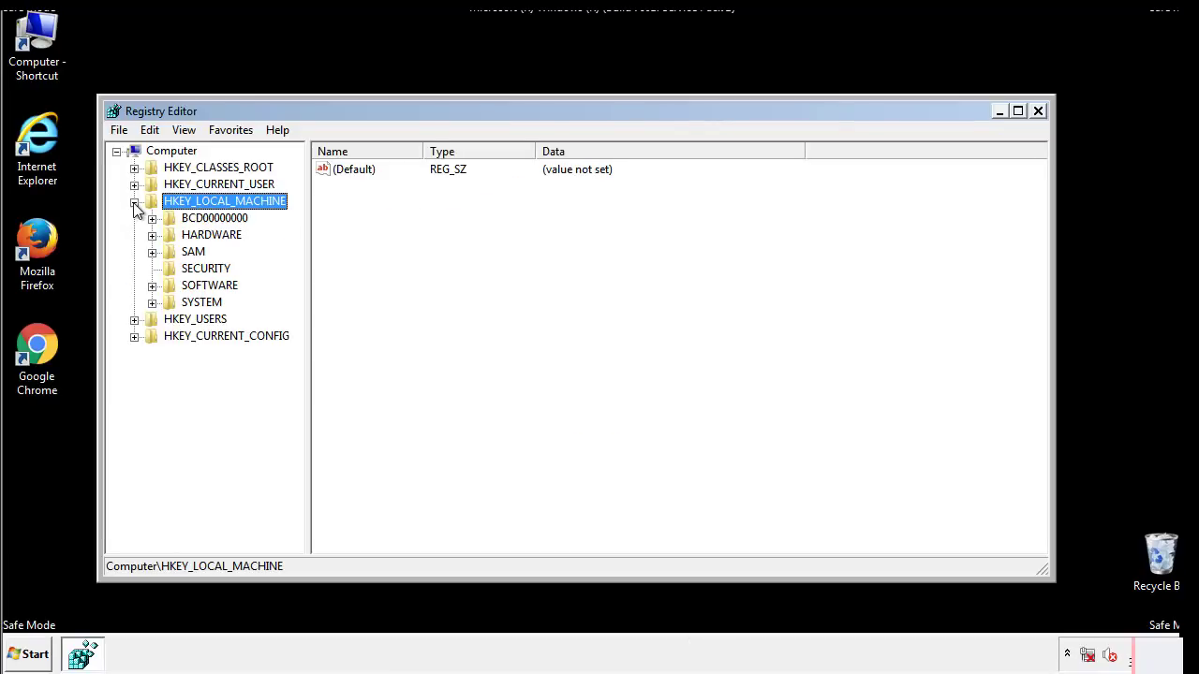
pyautogui.click(152, 286)
pyautogui.scroll(-1, 295, 277)
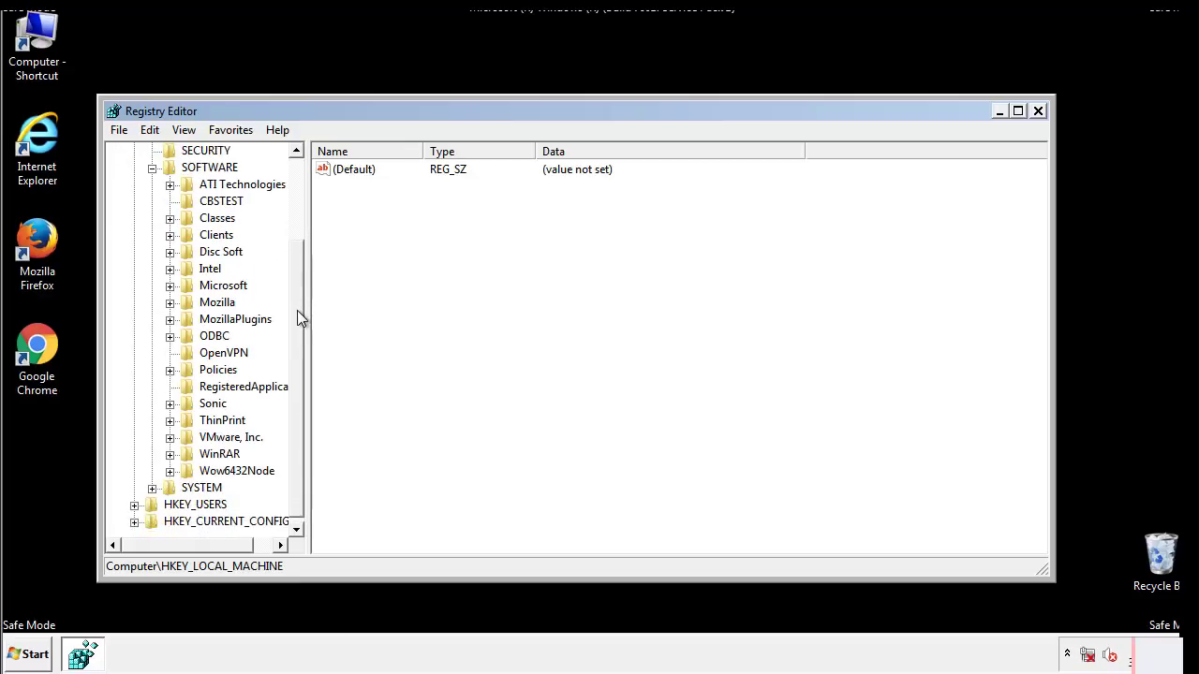
pyautogui.click(170, 286)
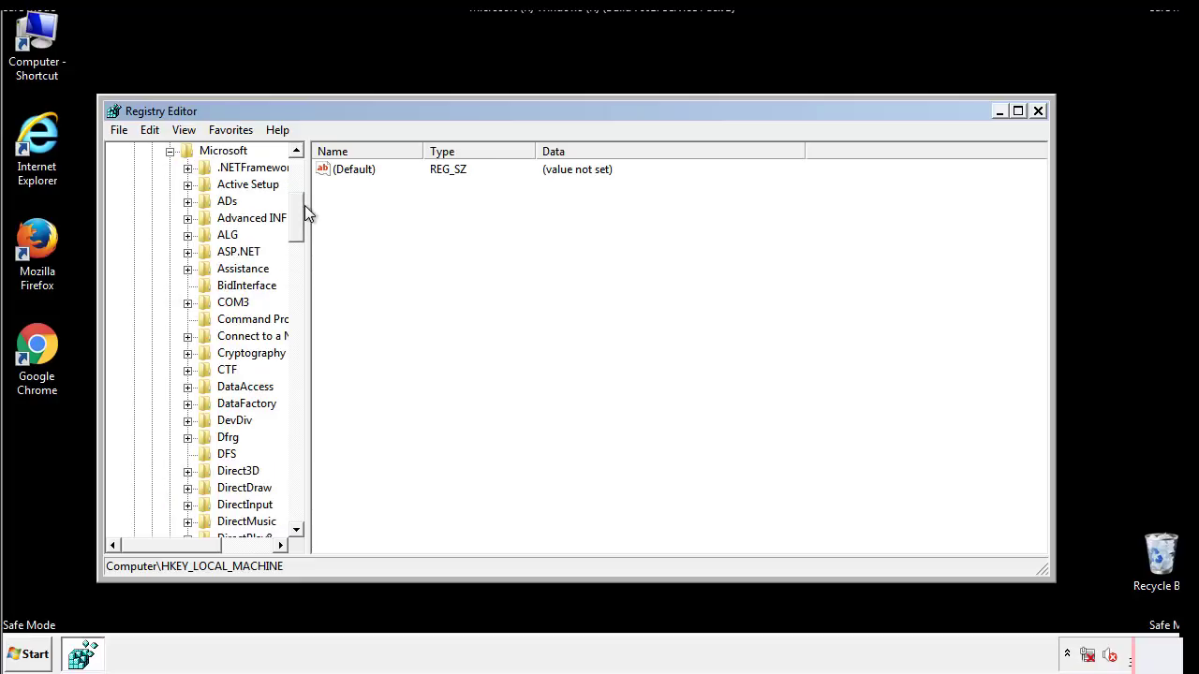
pyautogui.moveTo(295, 229)
pyautogui.mouseDown()
pyautogui.moveTo(294, 501)
pyautogui.moveTo(296, 477)
pyautogui.mouseUp()
pyautogui.click(188, 286)
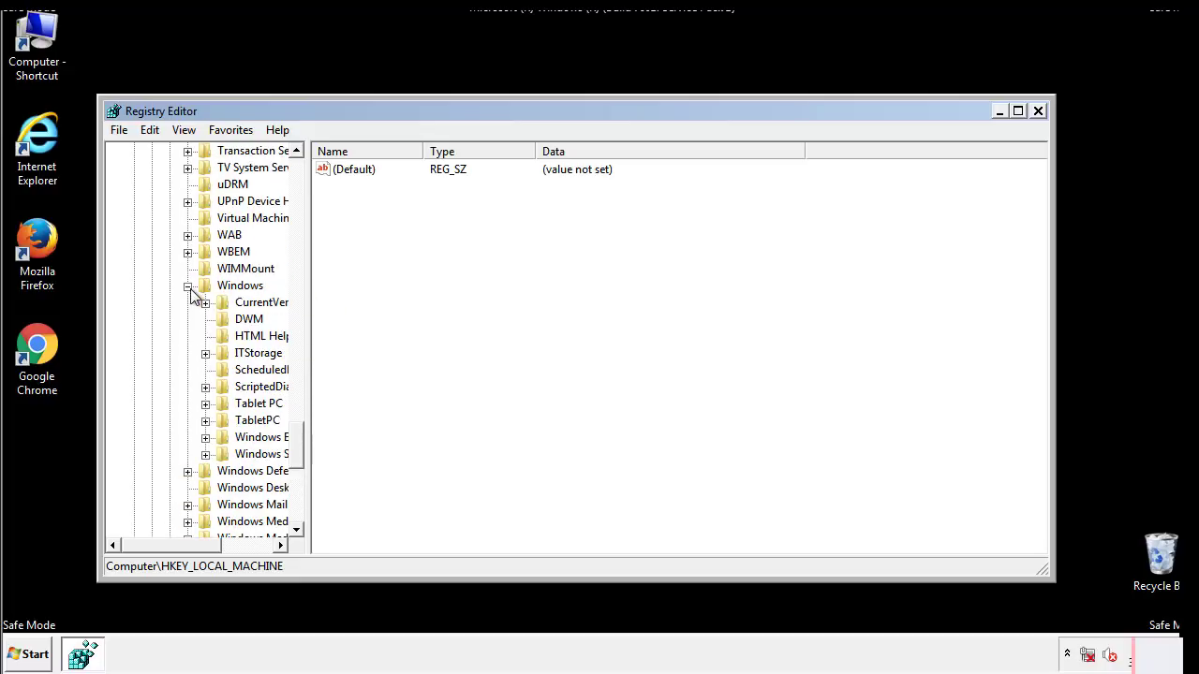
pyautogui.moveTo(165, 545); pyautogui.dragTo(199, 550)
pyautogui.click(154, 303)
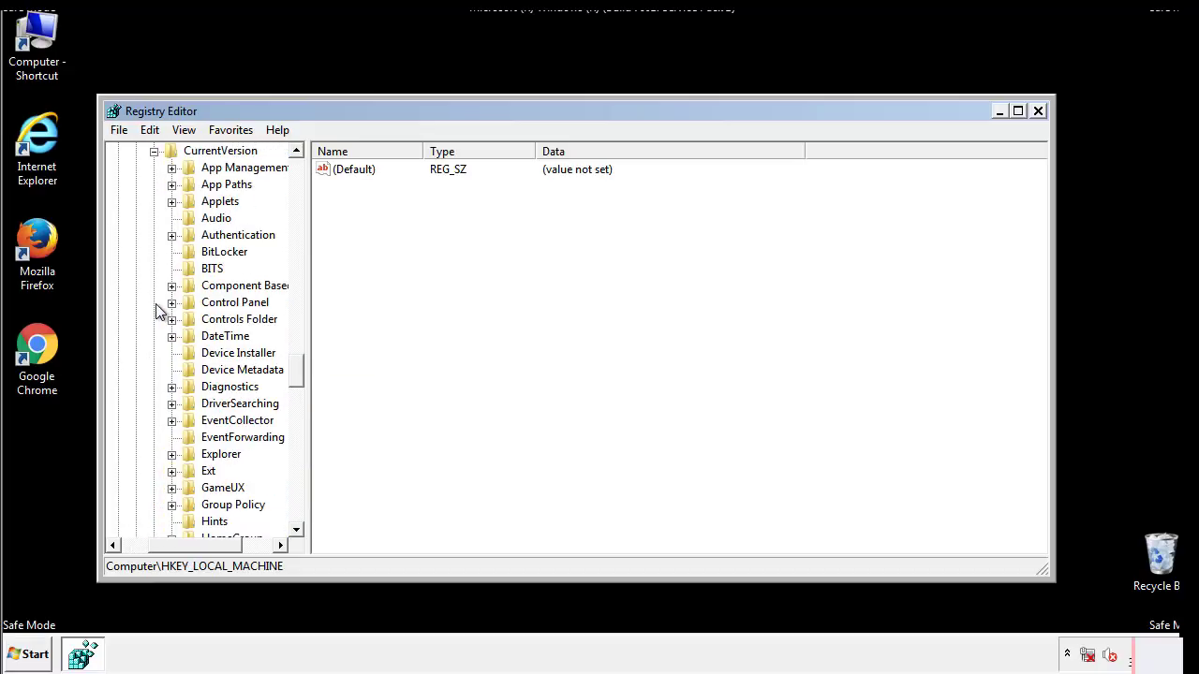
pyautogui.moveTo(301, 373); pyautogui.dragTo(296, 435)
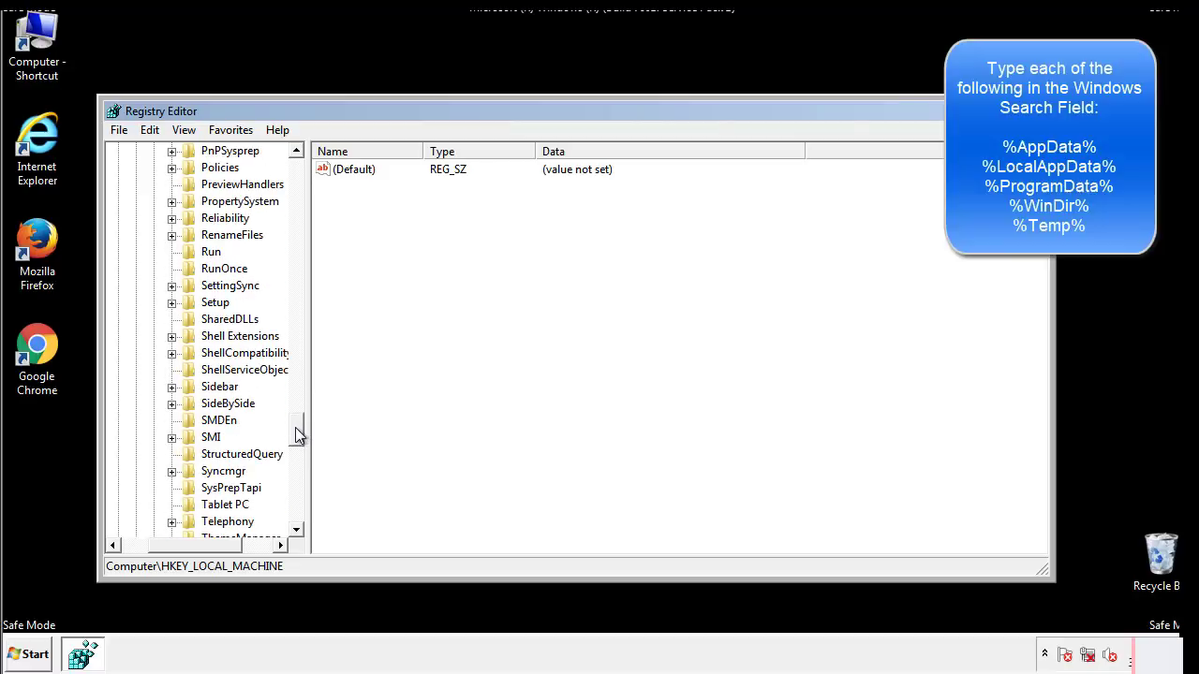
# Delete the suspicious tappi.loc value from the CurrentVersion Run key, leaving the VMware entry
pyautogui.click(199, 255)
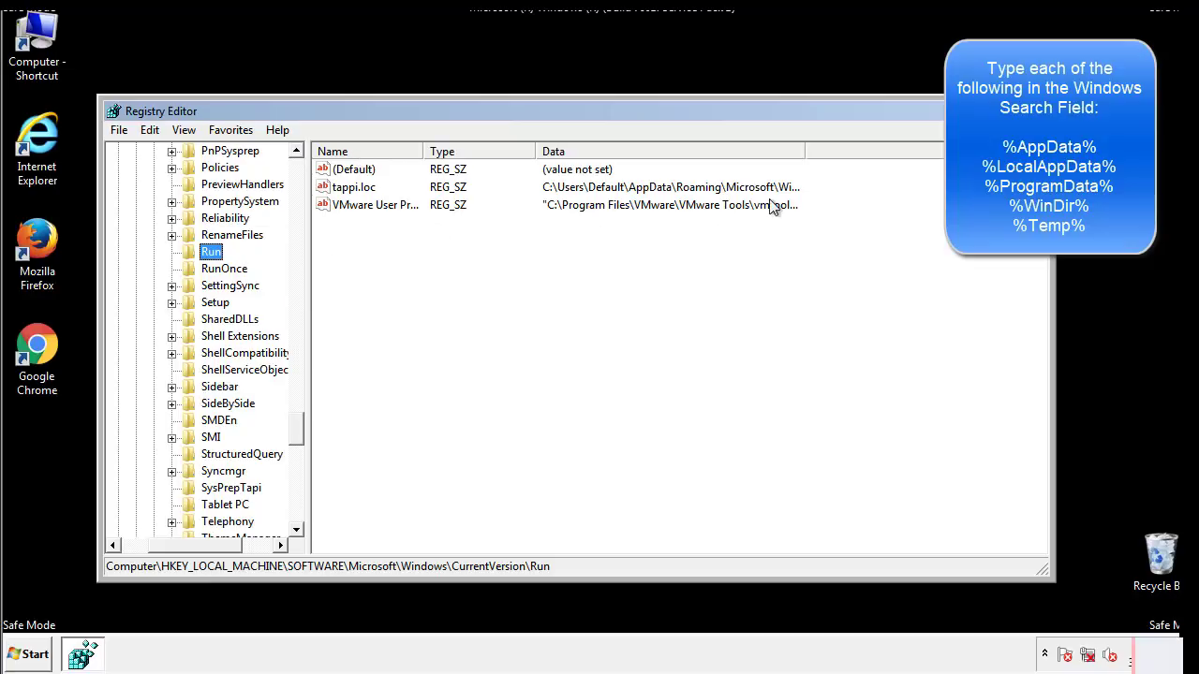
pyautogui.click(356, 195)
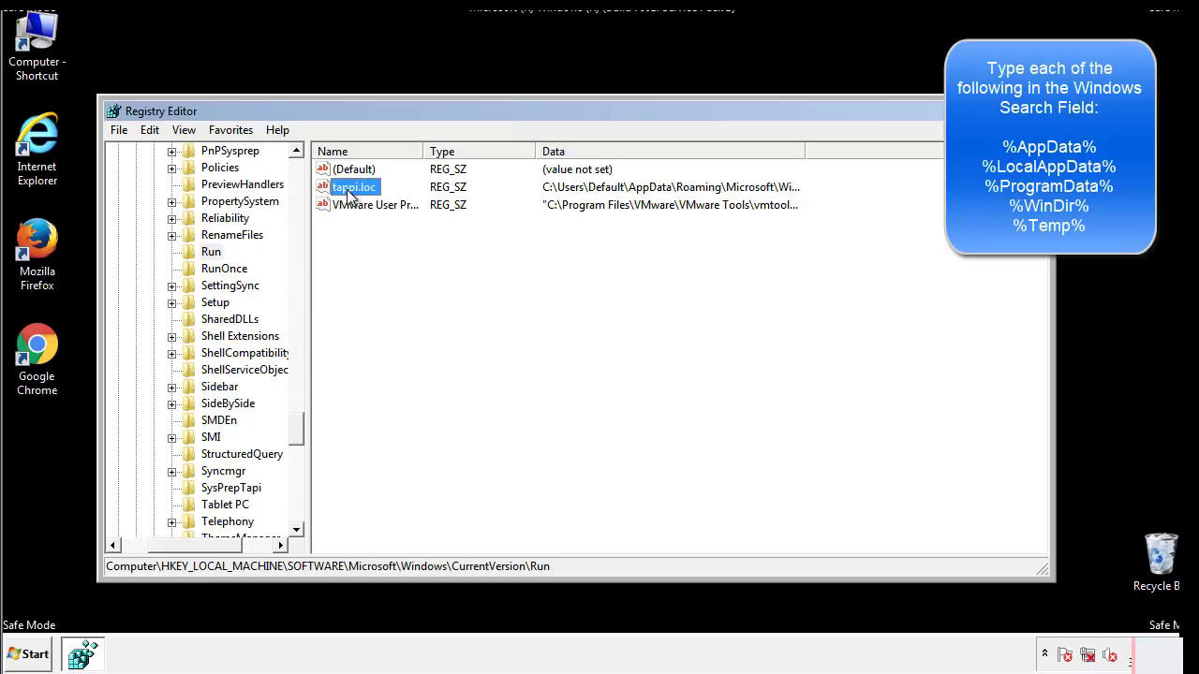
pyautogui.rightClick(347, 191)
pyautogui.click(379, 244)
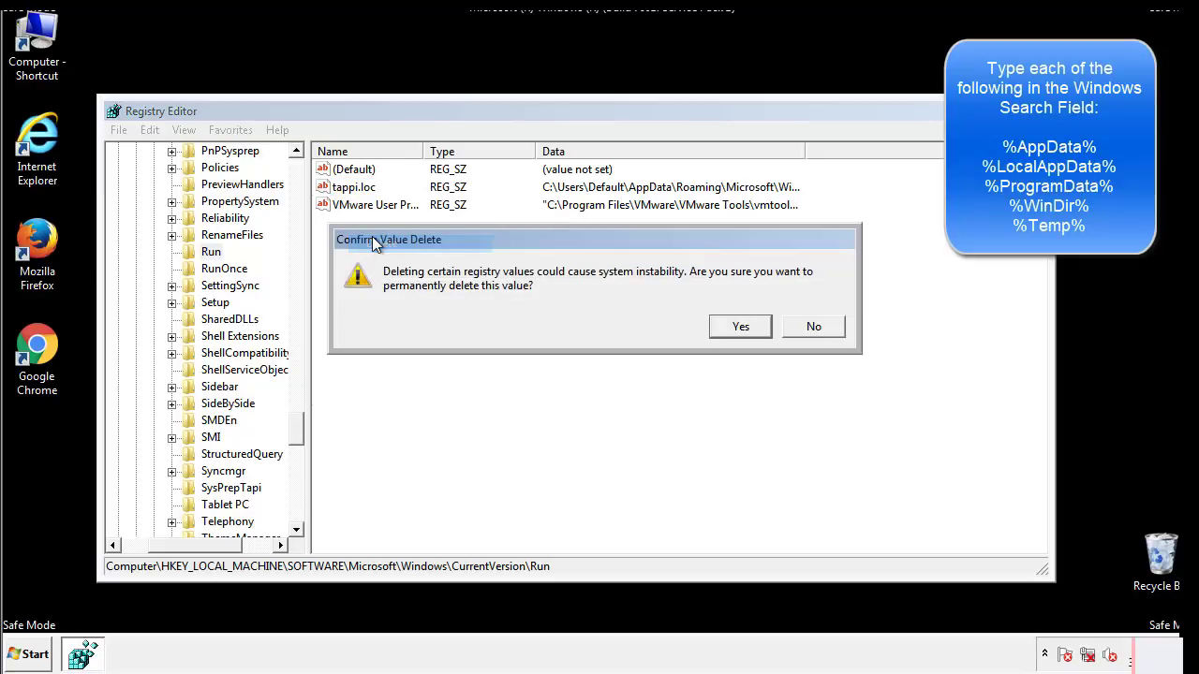
pyautogui.click(729, 329)
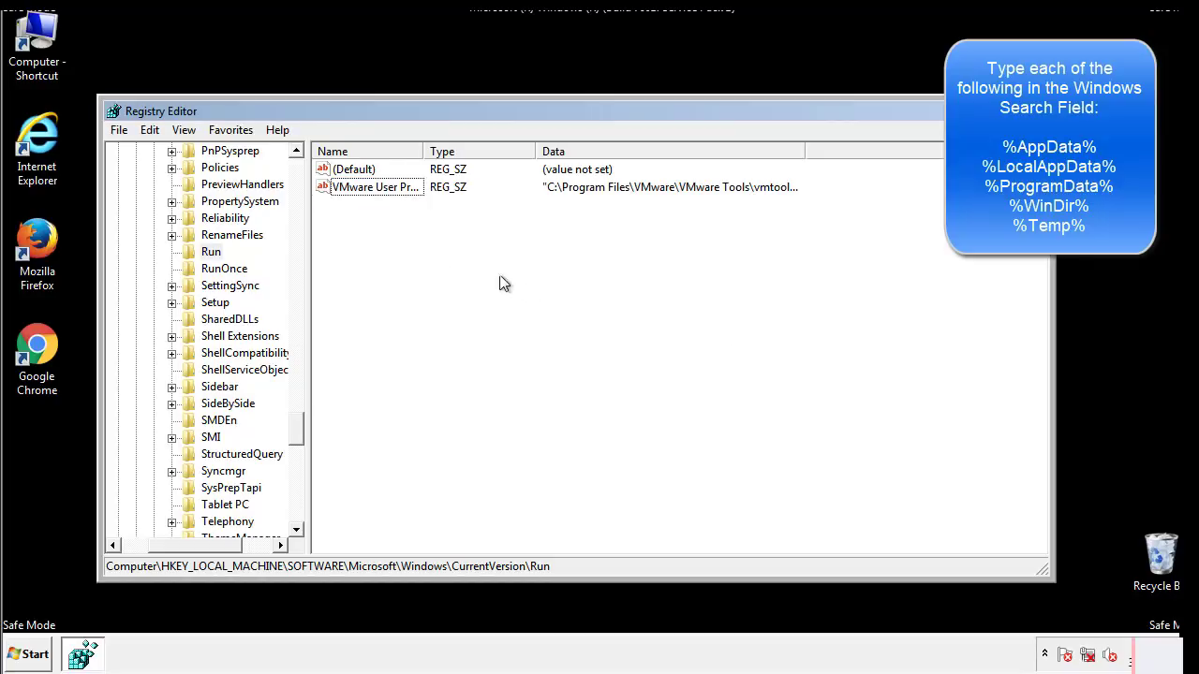
pyautogui.moveTo(297, 428); pyautogui.dragTo(293, 515)
pyautogui.moveTo(227, 543); pyautogui.dragTo(147, 556)
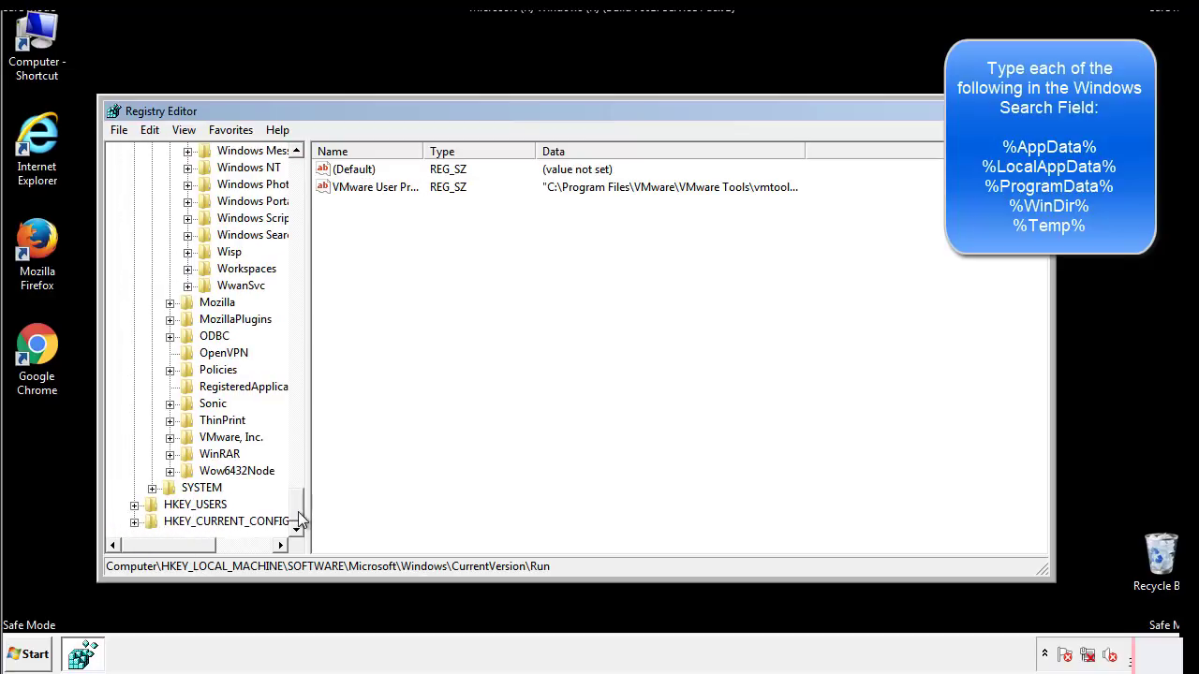
pyautogui.moveTo(300, 509); pyautogui.dragTo(305, 178)
# Open HKEY_CURRENT_USER's Run key, which holds only the DAEMON Tools Lite entry
pyautogui.click(134, 202)
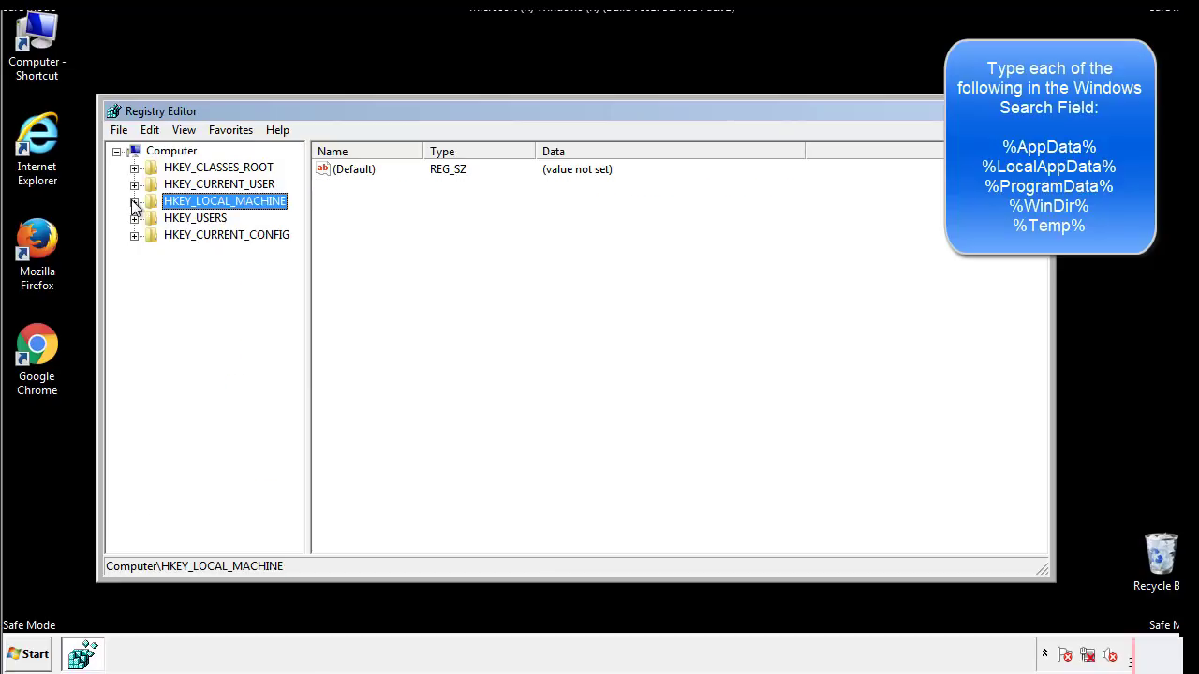
pyautogui.click(135, 185)
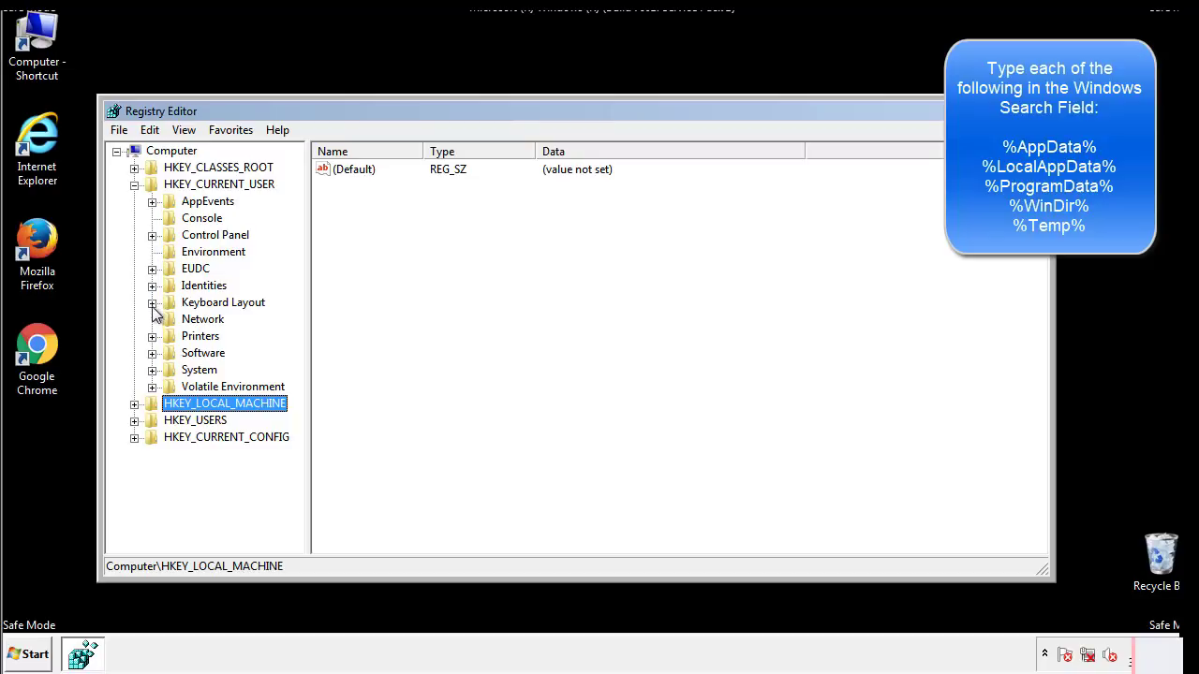
pyautogui.click(152, 353)
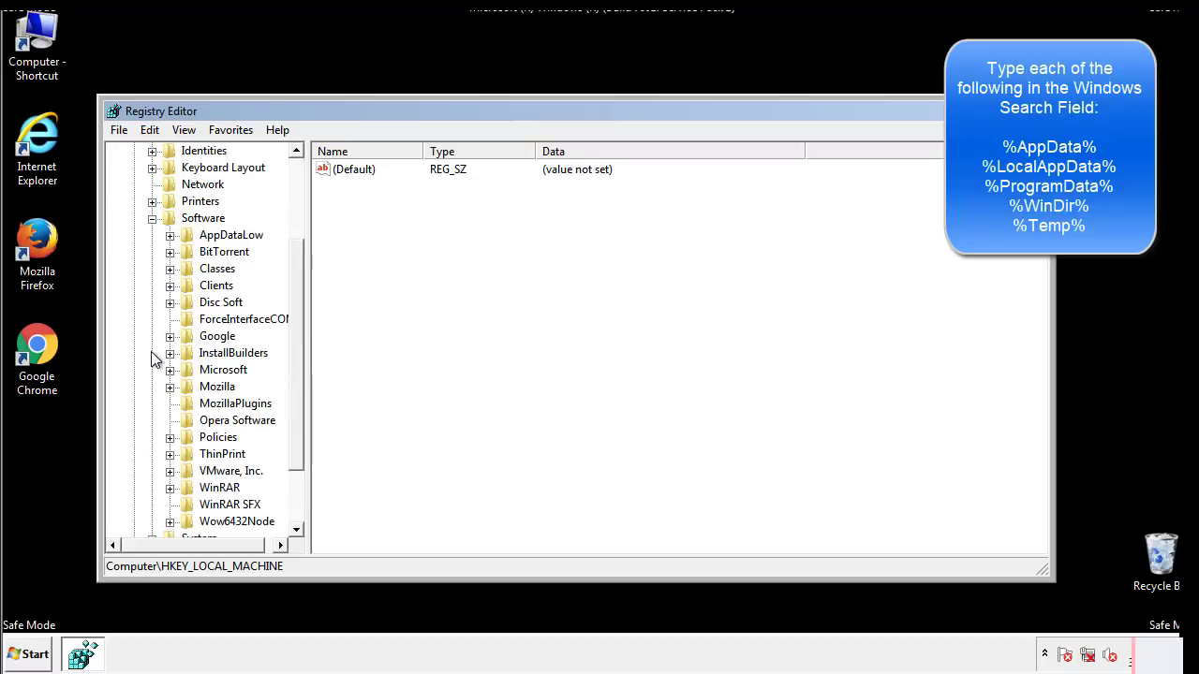
pyautogui.moveTo(294, 343); pyautogui.dragTo(296, 365)
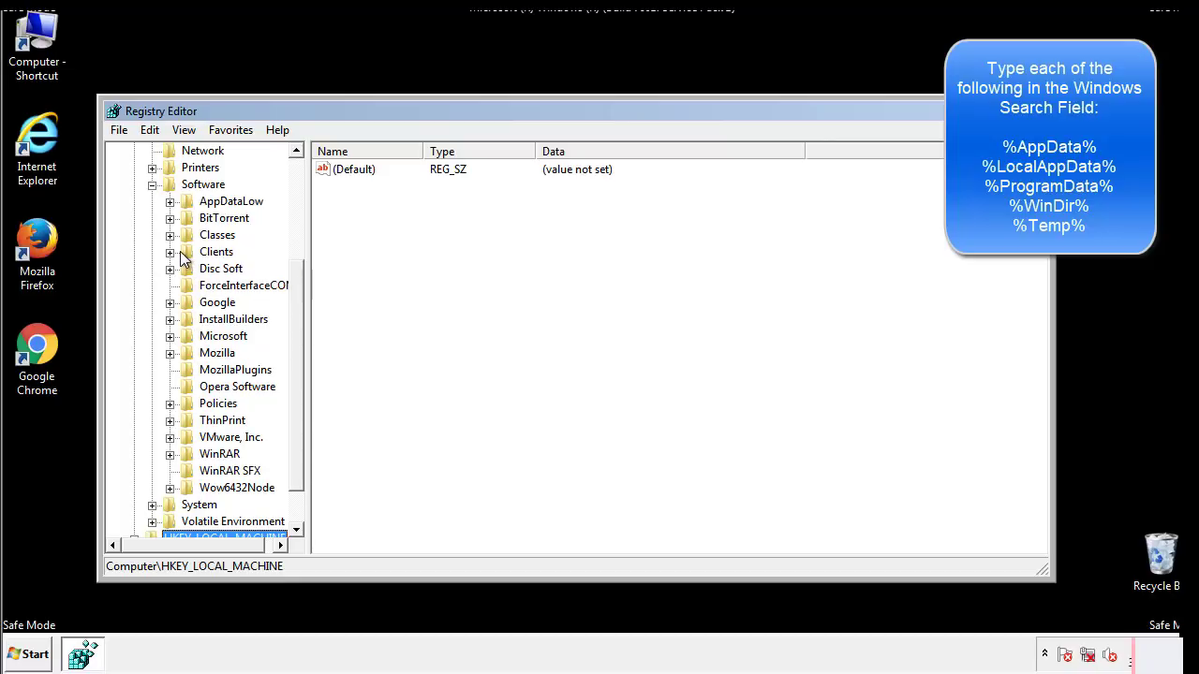
pyautogui.click(169, 335)
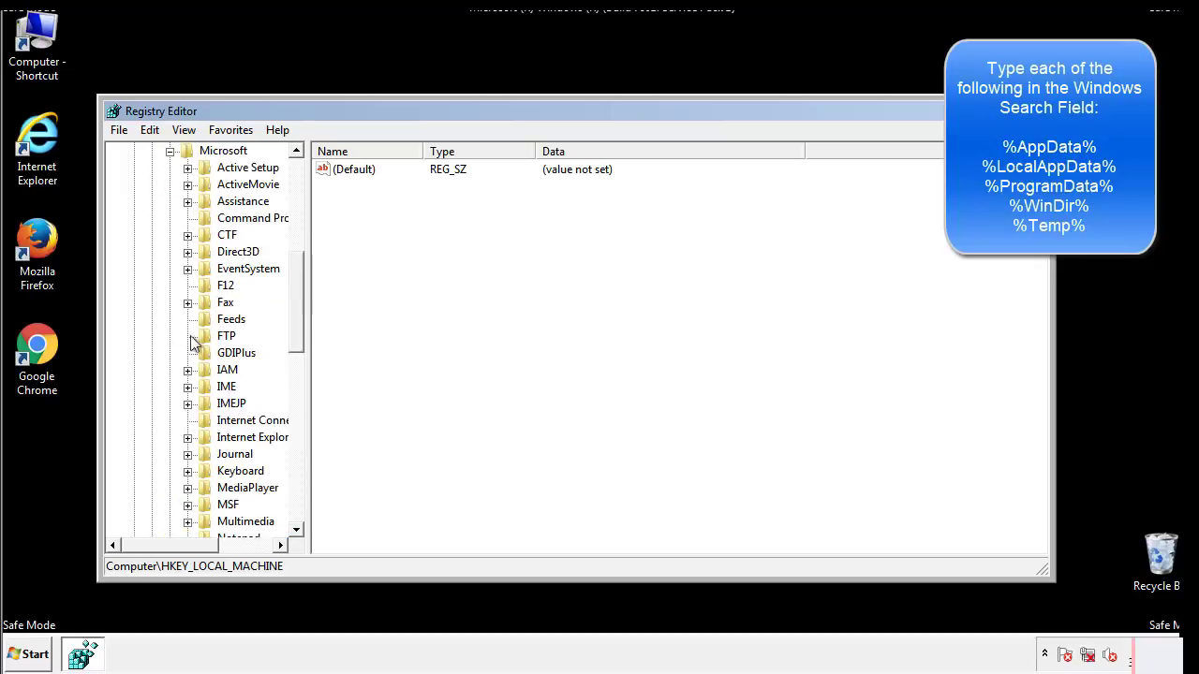
pyautogui.moveTo(294, 273); pyautogui.dragTo(295, 390)
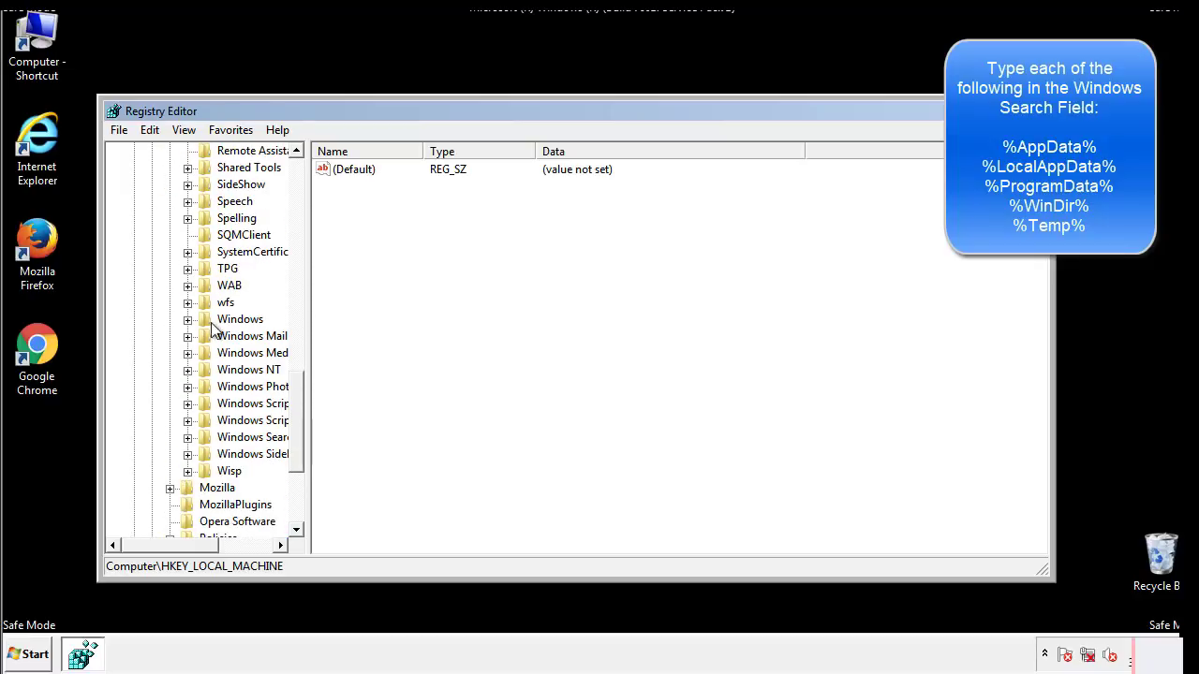
pyautogui.click(188, 320)
pyautogui.click(206, 337)
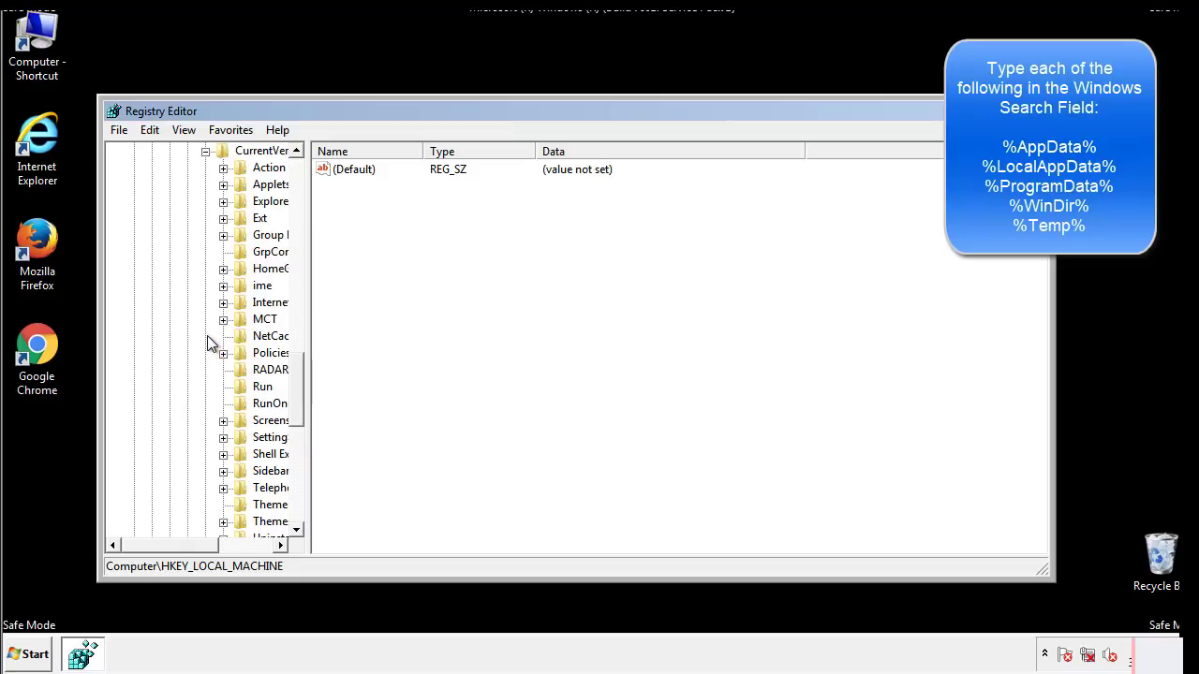
pyautogui.moveTo(182, 545); pyautogui.dragTo(211, 545)
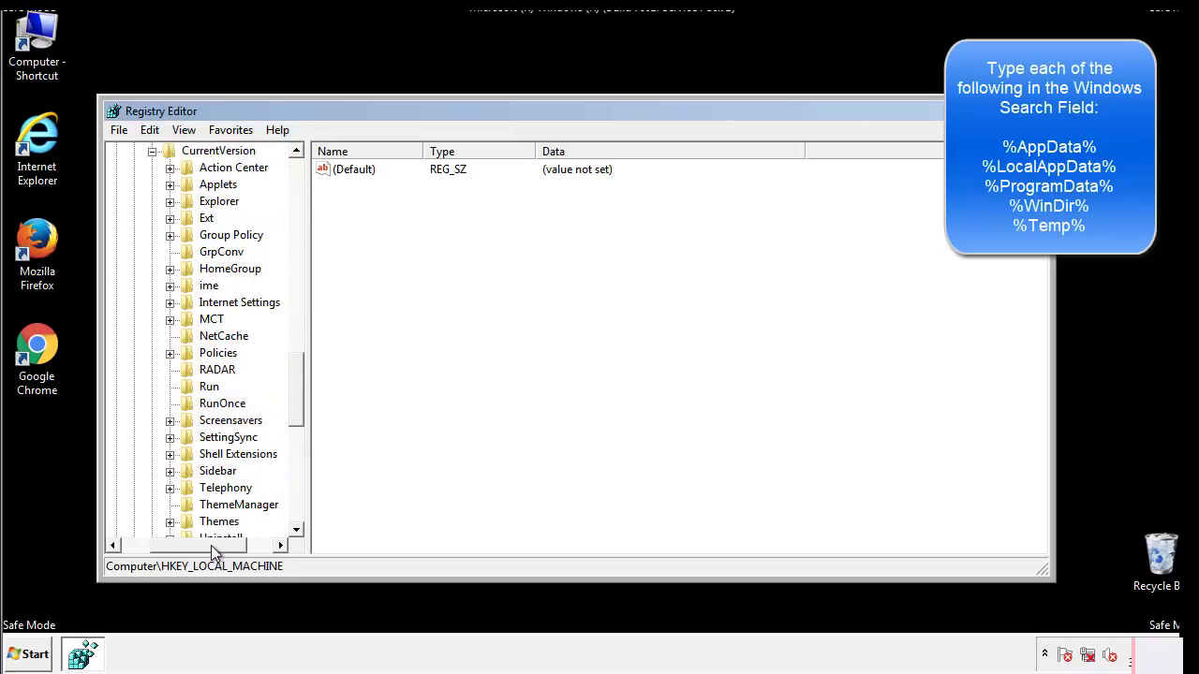
pyautogui.click(209, 387)
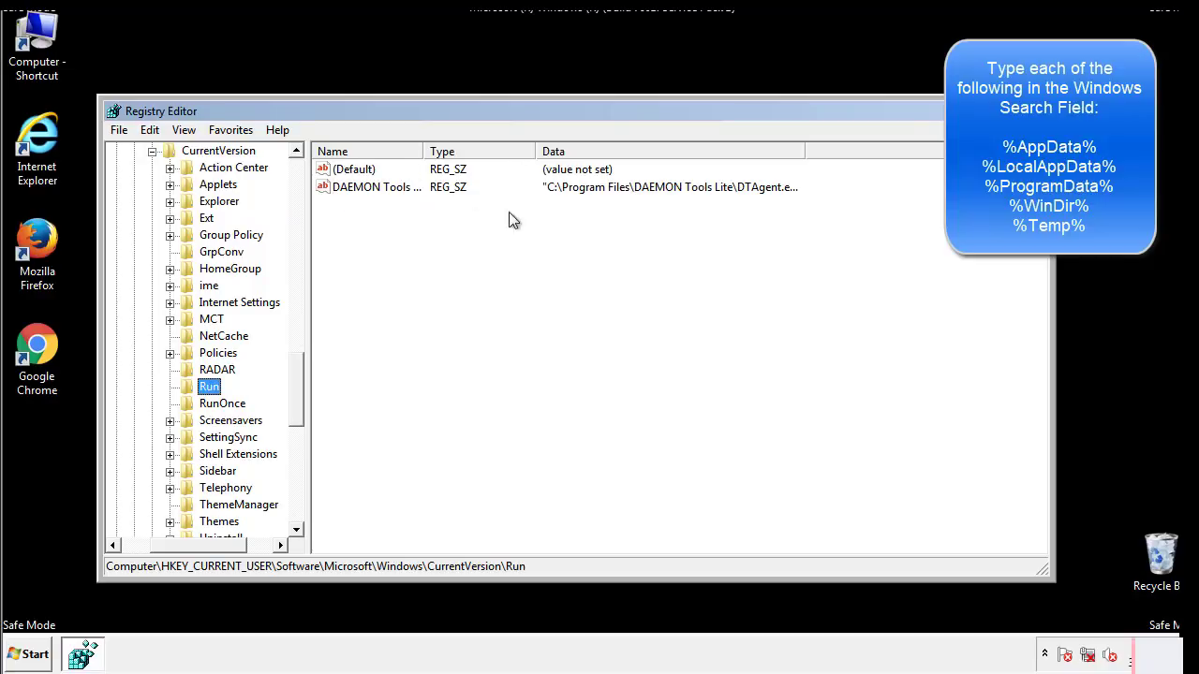
pyautogui.press('Tab')
# Collapse the Windows key under Microsoft and scroll the tree back to the top
pyautogui.moveTo(199, 542); pyautogui.dragTo(171, 545)
pyautogui.moveTo(298, 412); pyautogui.dragTo(296, 390)
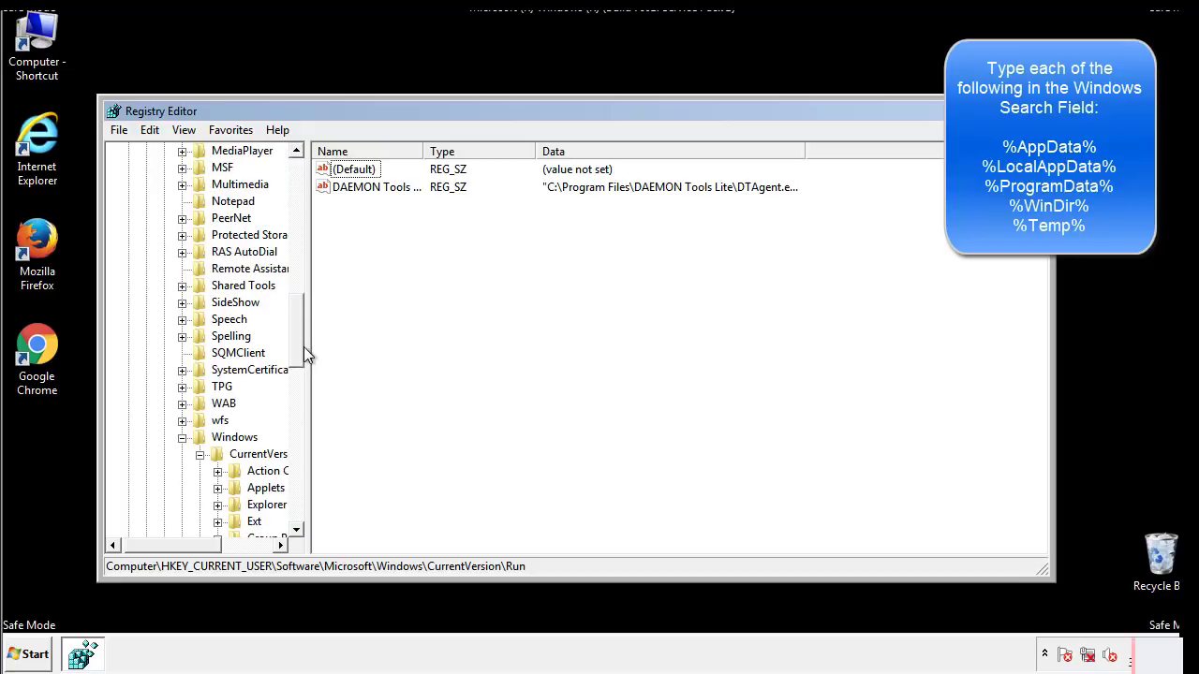
pyautogui.click(181, 437)
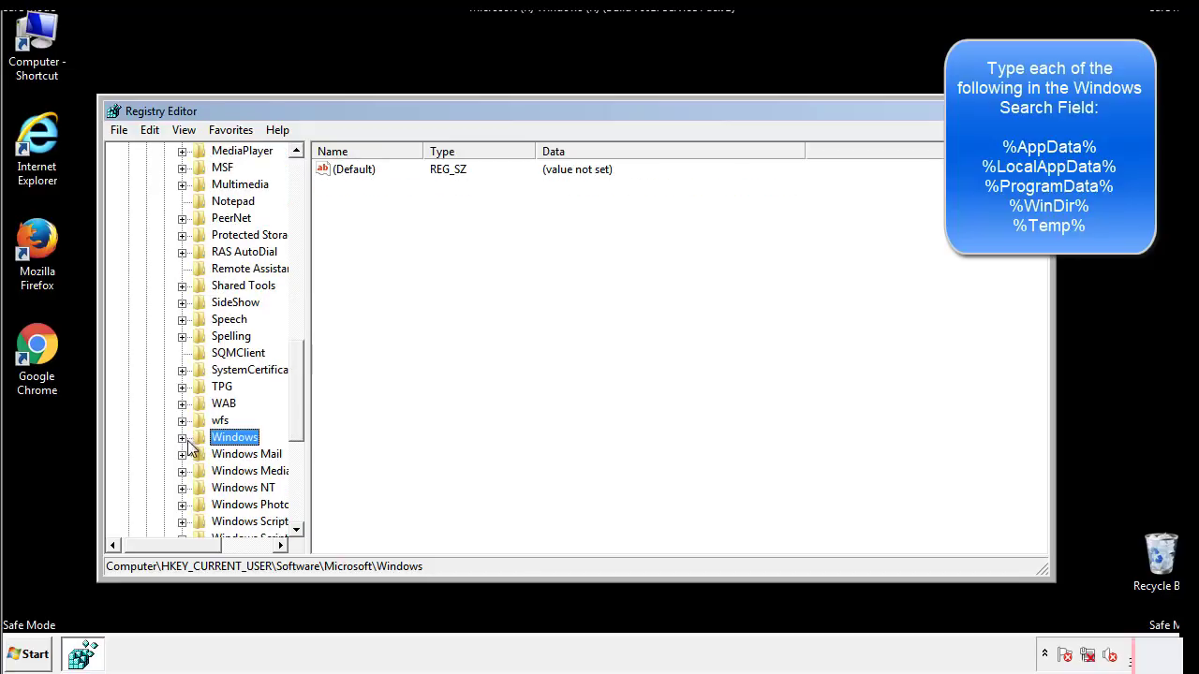
pyautogui.moveTo(301, 417); pyautogui.dragTo(301, 235)
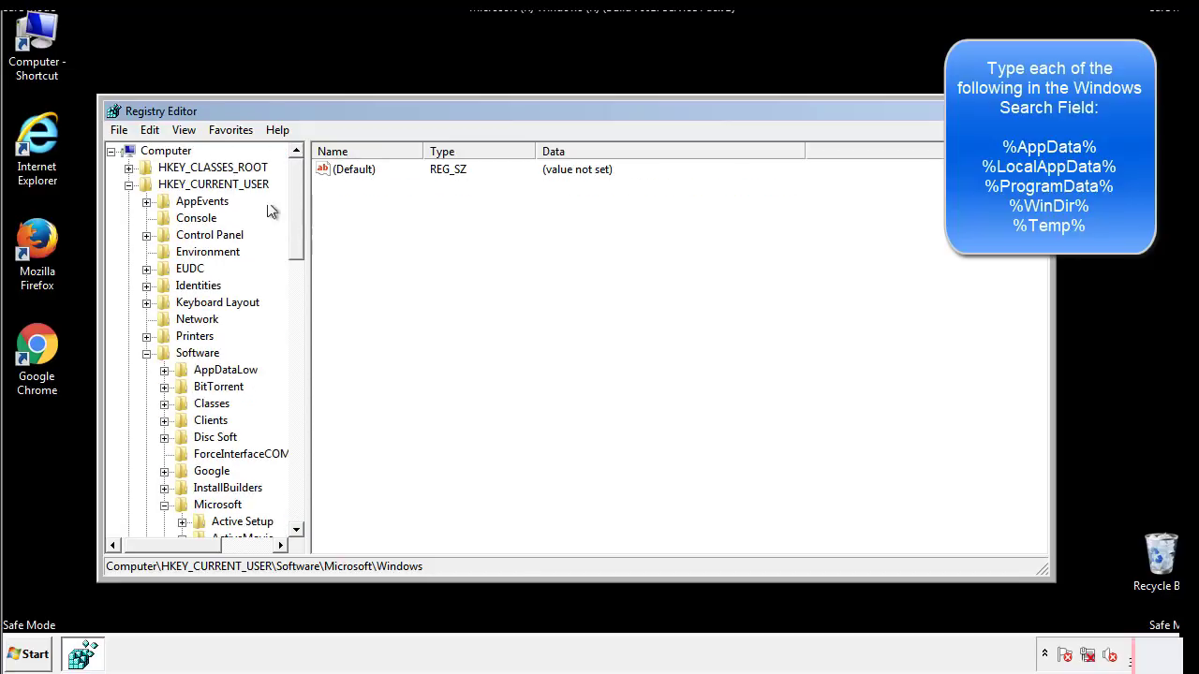
# Find %temp% in the registry, landing on the Folder value in VolumeCaches\Temporary Files
pyautogui.click(150, 130)
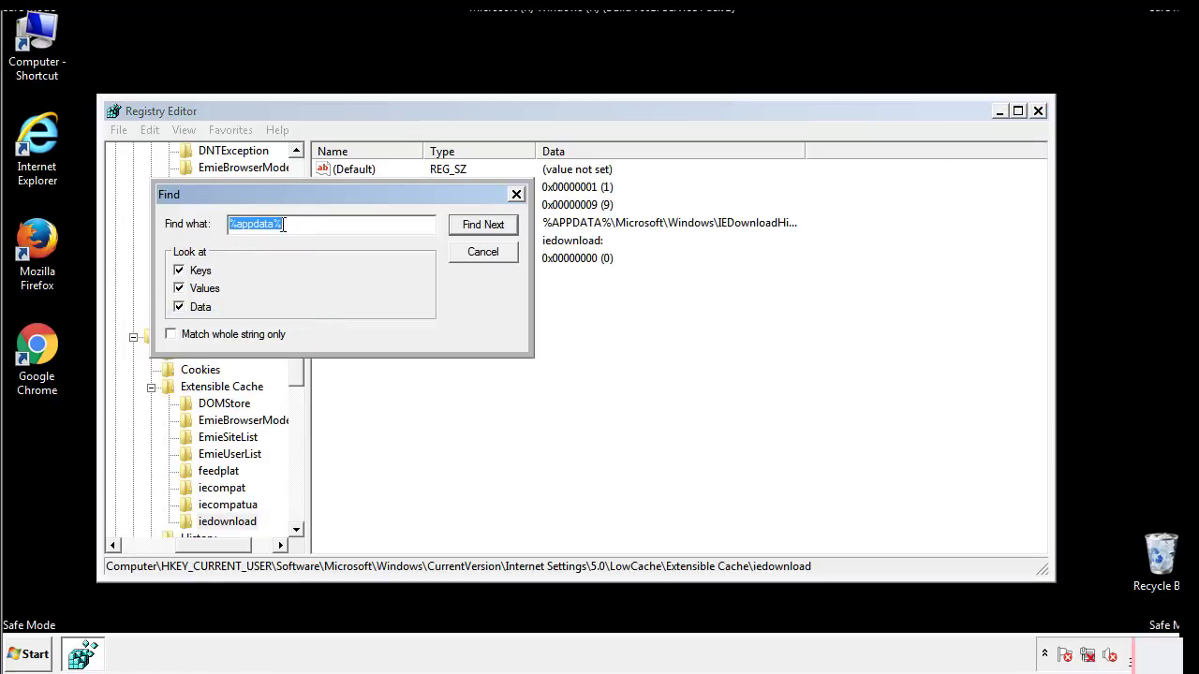
pyautogui.write('%temp%')
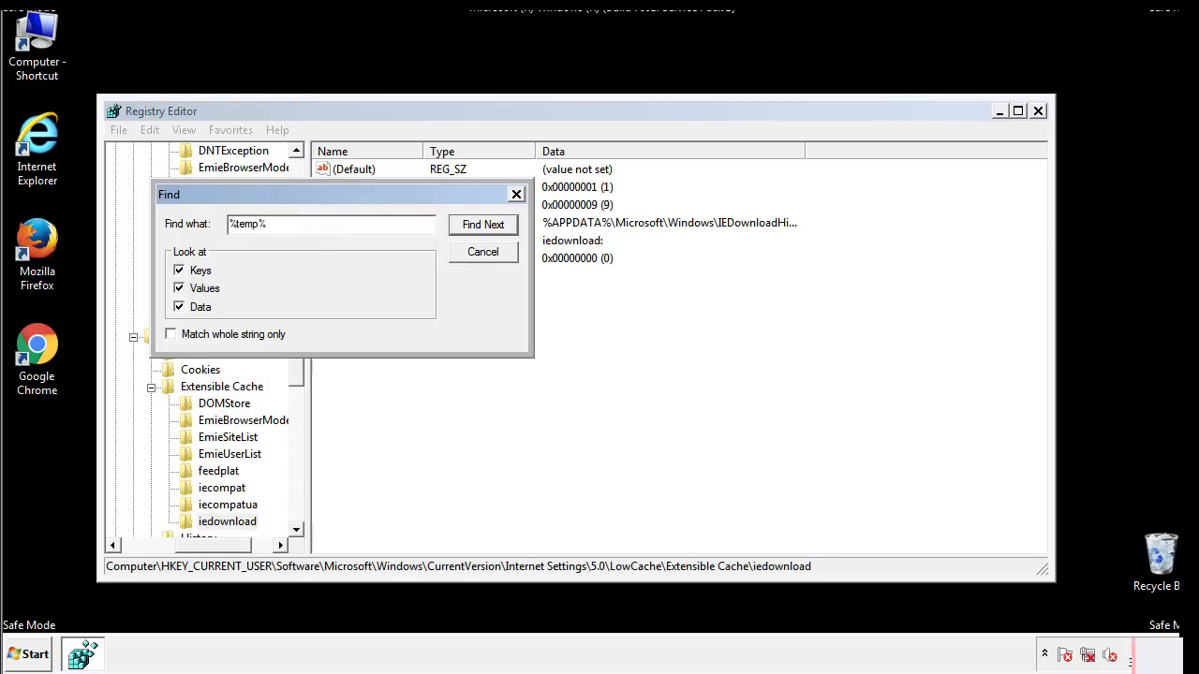
pyautogui.press('Return')
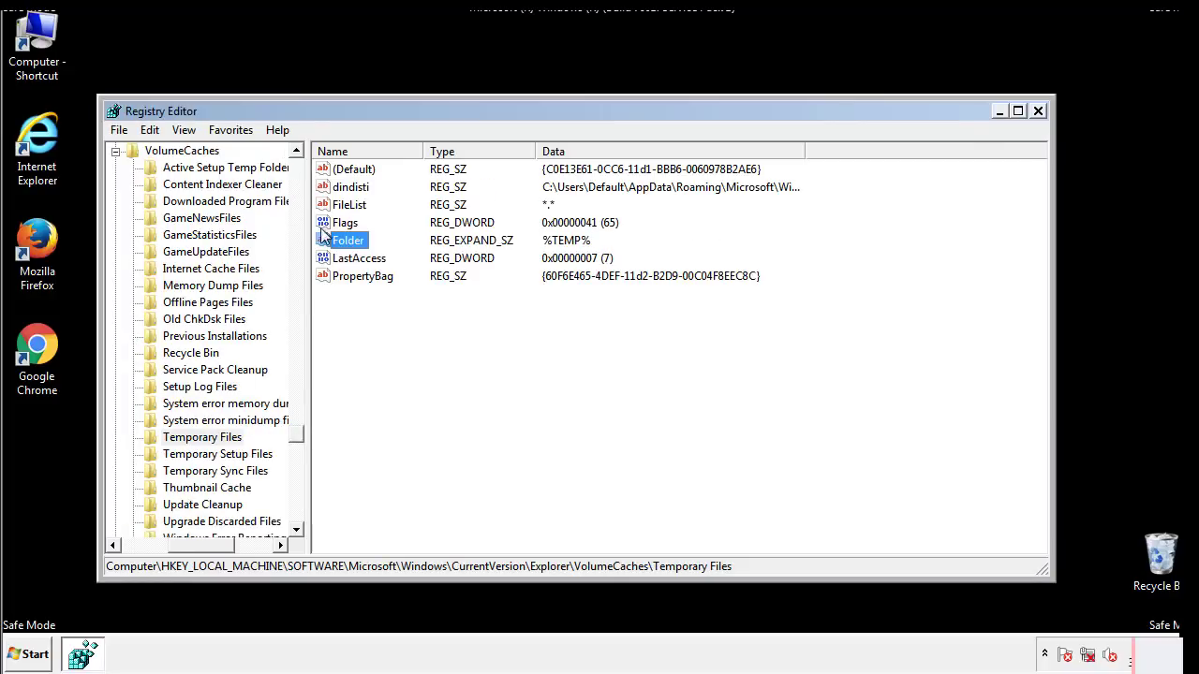
# Delete Folder, Flags and the other Temporary Files values, leaving only the unset (Default) value
pyautogui.click(490, 320)
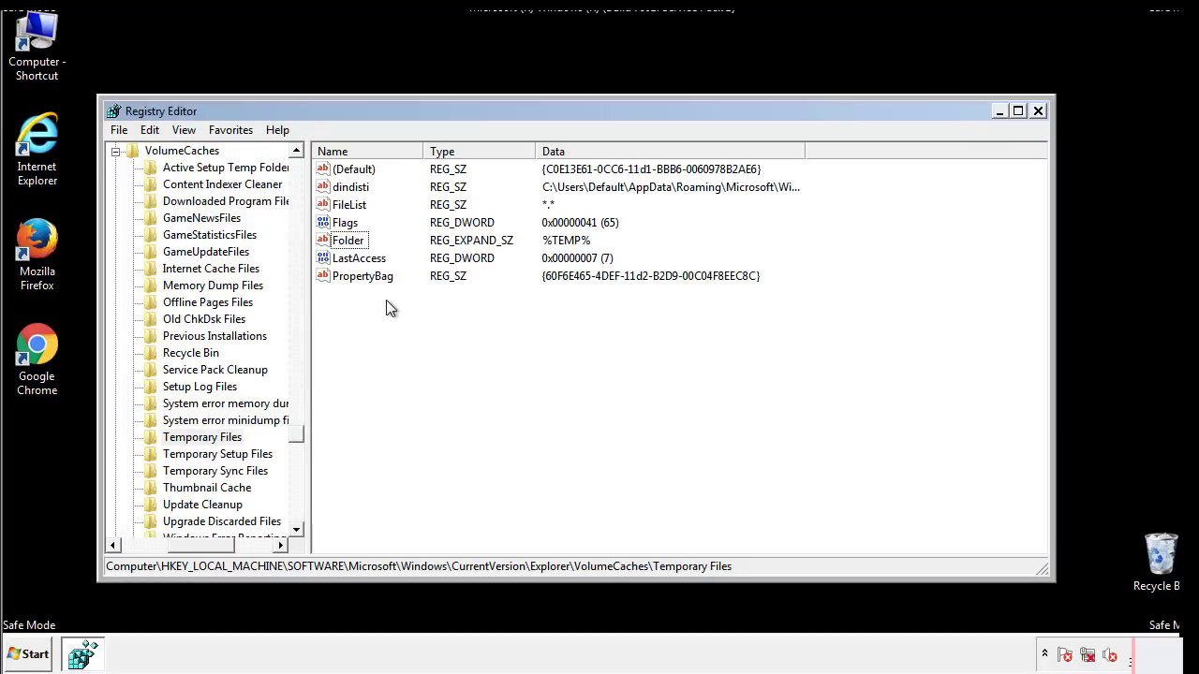
pyautogui.moveTo(385, 305); pyautogui.dragTo(339, 161)
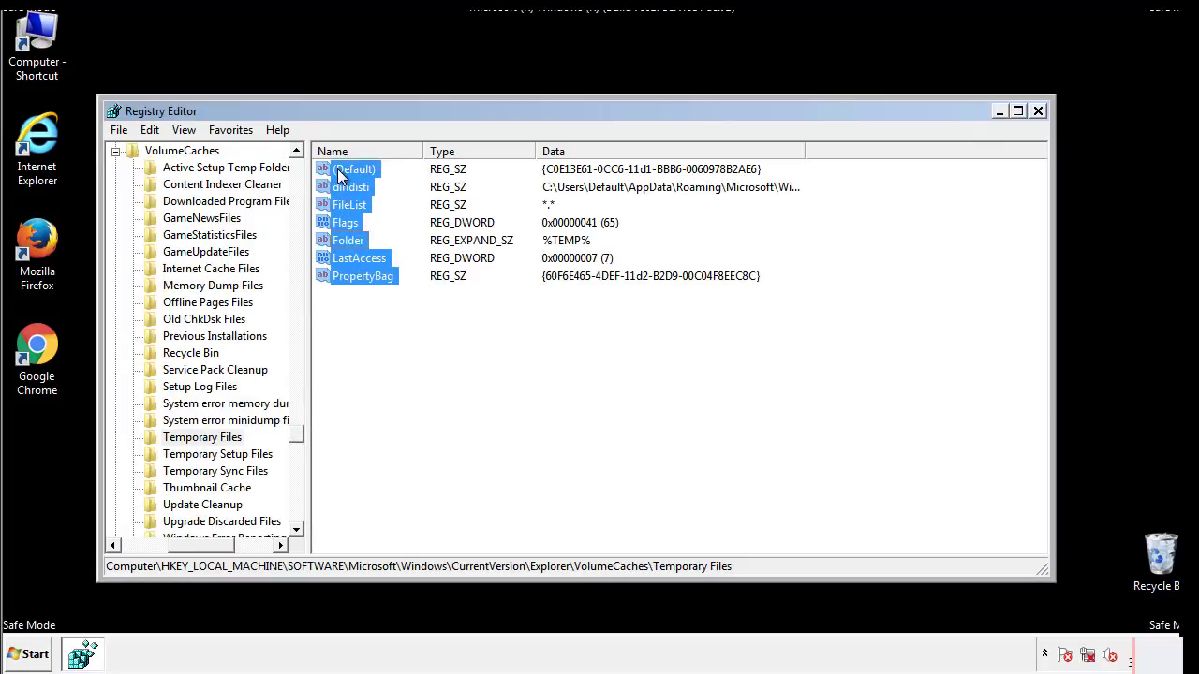
pyautogui.rightClick(338, 168)
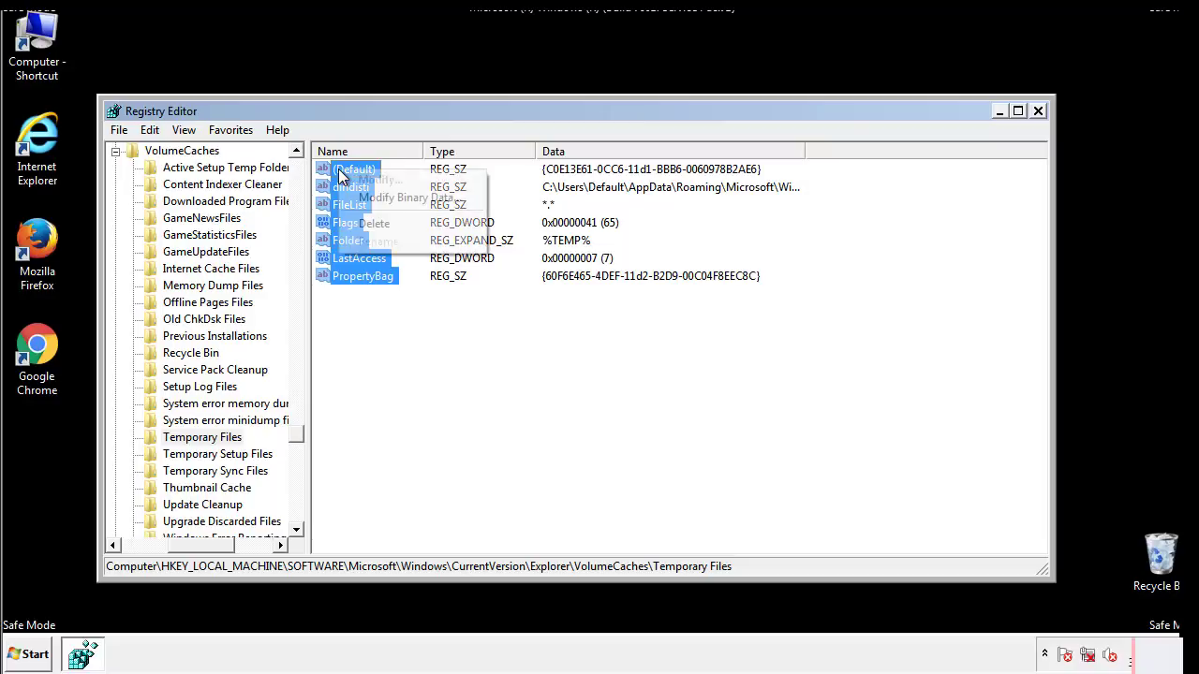
pyautogui.click(365, 223)
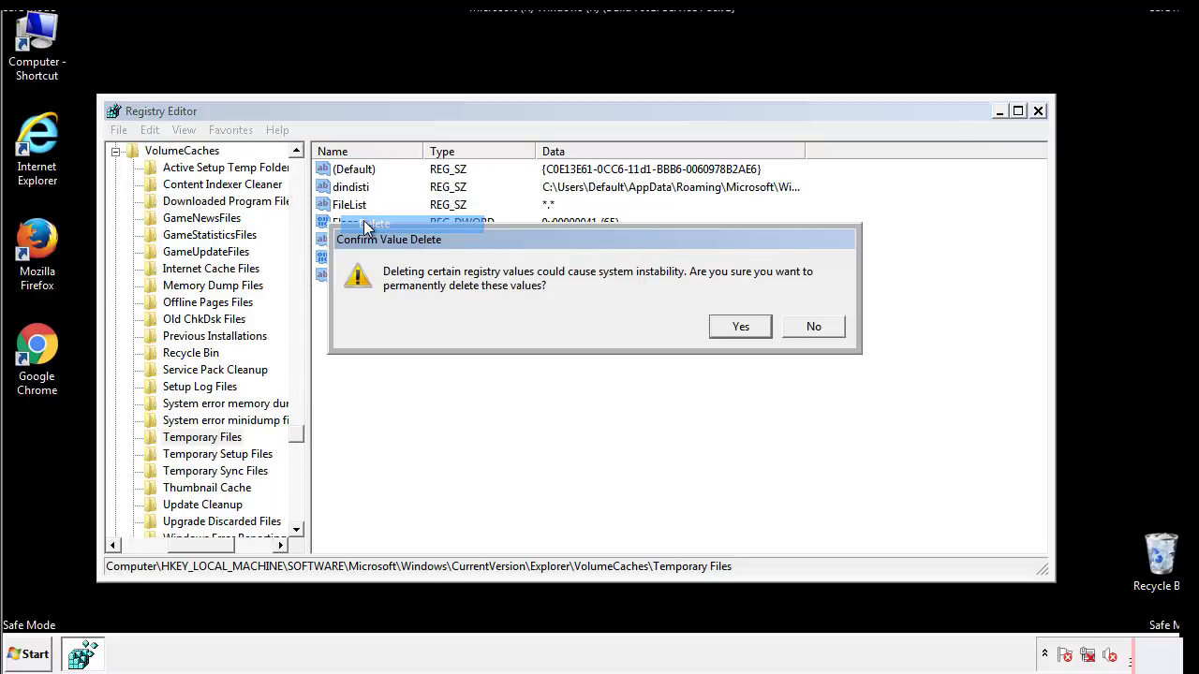
pyautogui.click(740, 326)
pyautogui.click(413, 225)
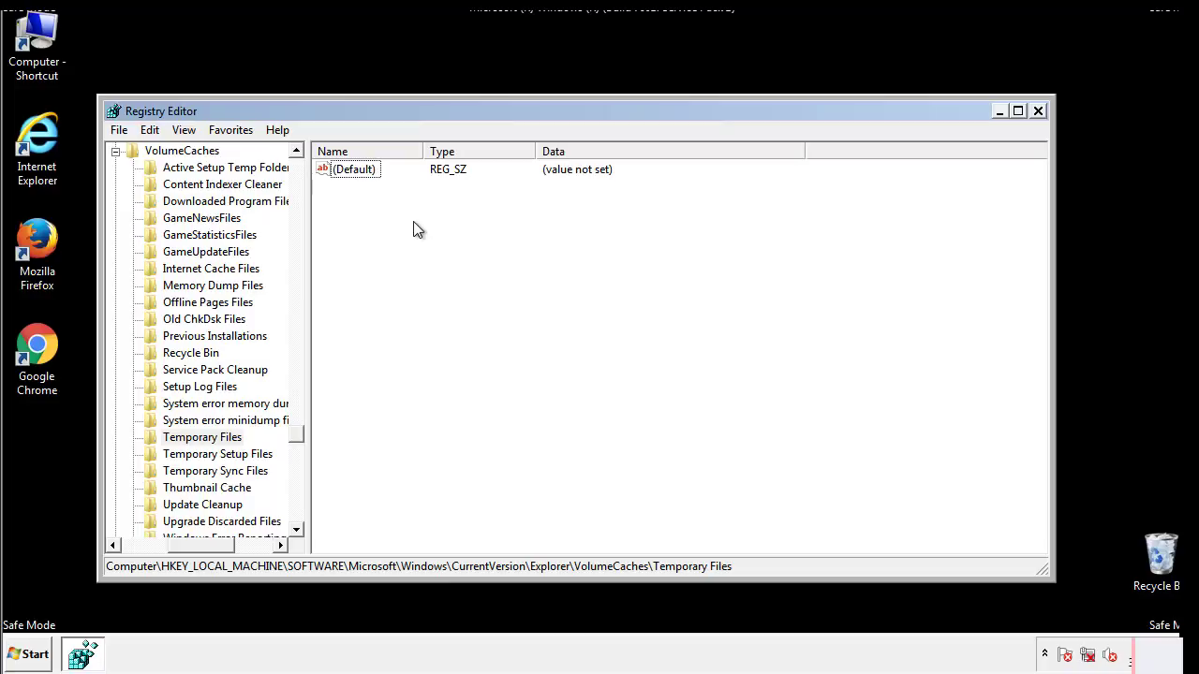
# Close Registry Editor and launch msconfig from the Start menu search
pyautogui.click(1039, 111)
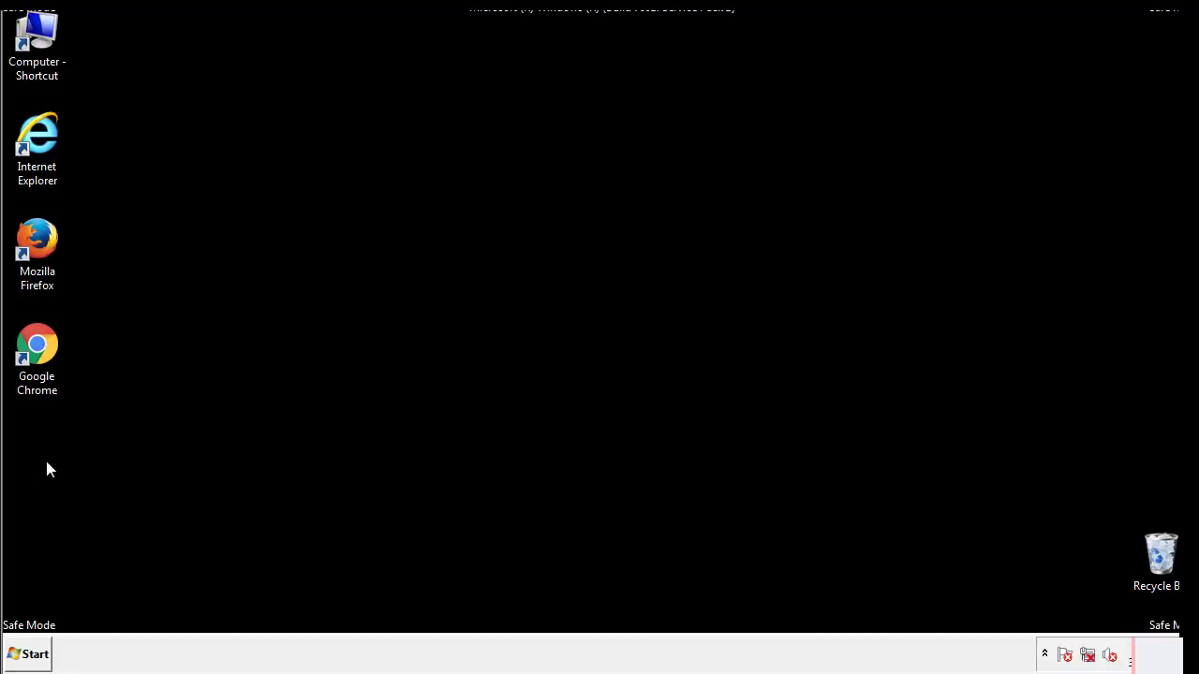
pyautogui.click(26, 655)
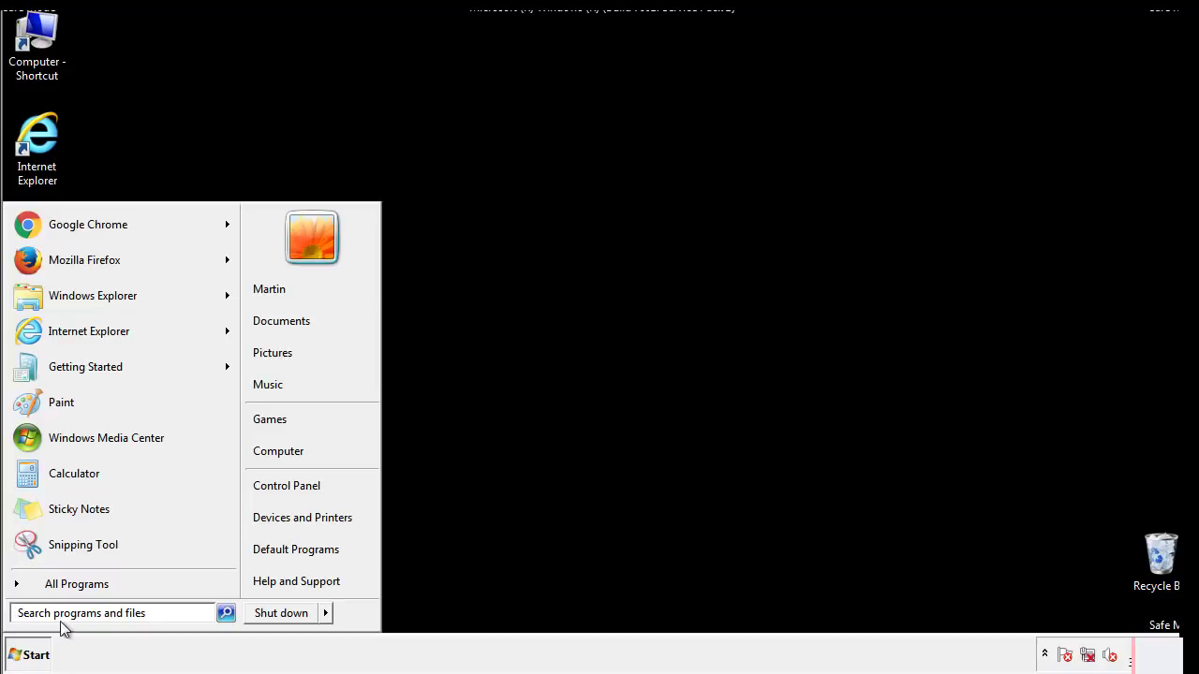
pyautogui.write('mscon')
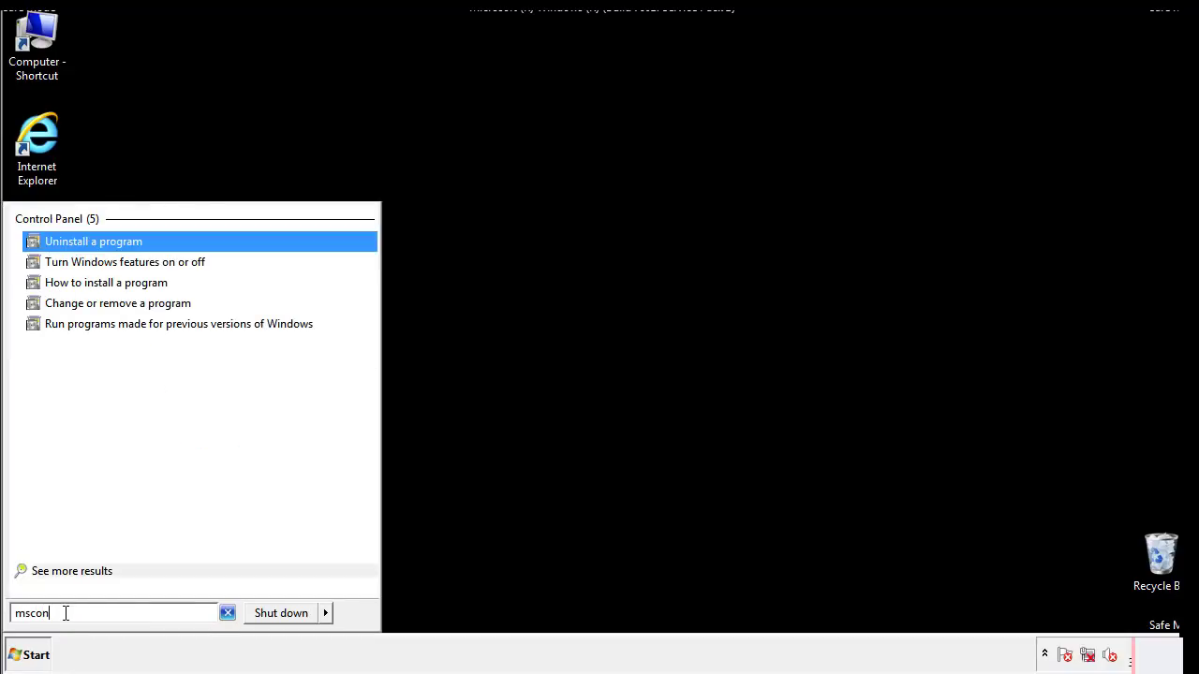
pyautogui.write('fig')
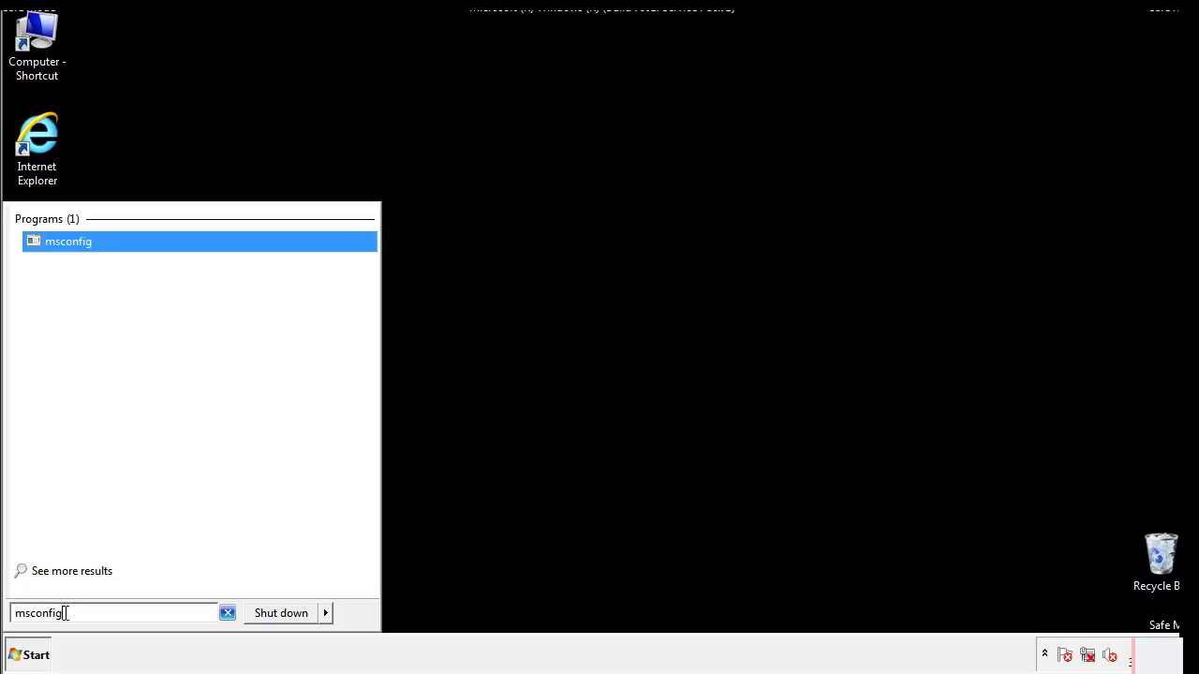
pyautogui.press('Return')
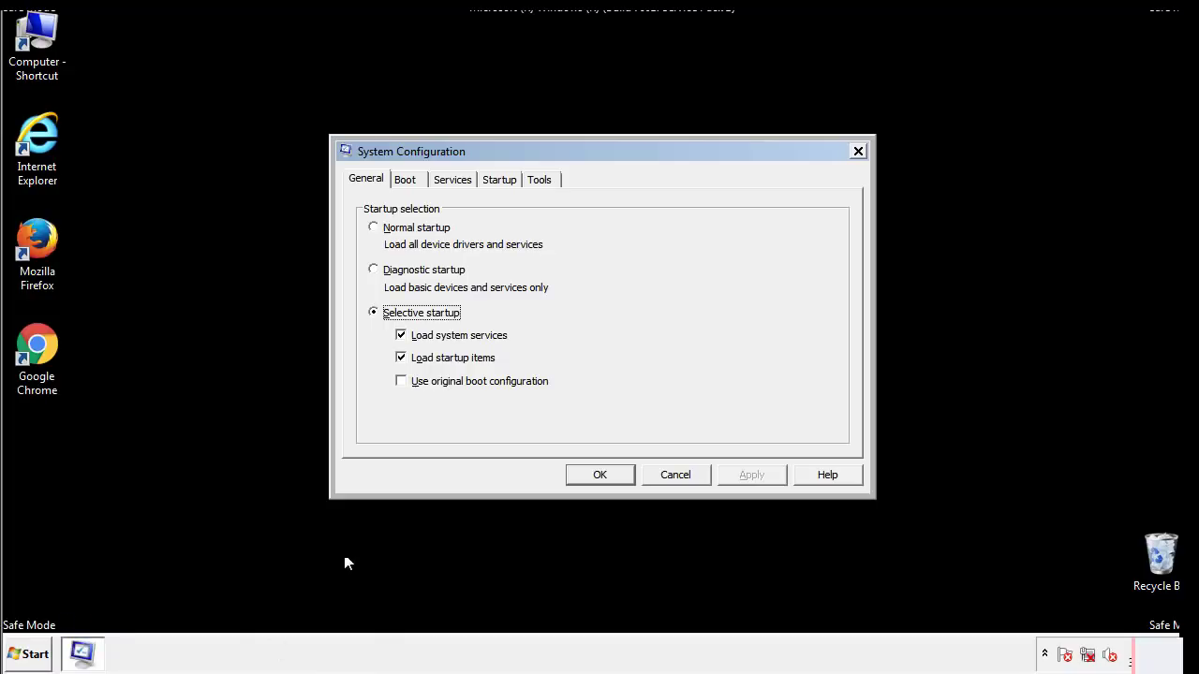
# Turn off Safe boot on the Boot tab, apply and confirm, then restart Windows
pyautogui.click(412, 180)
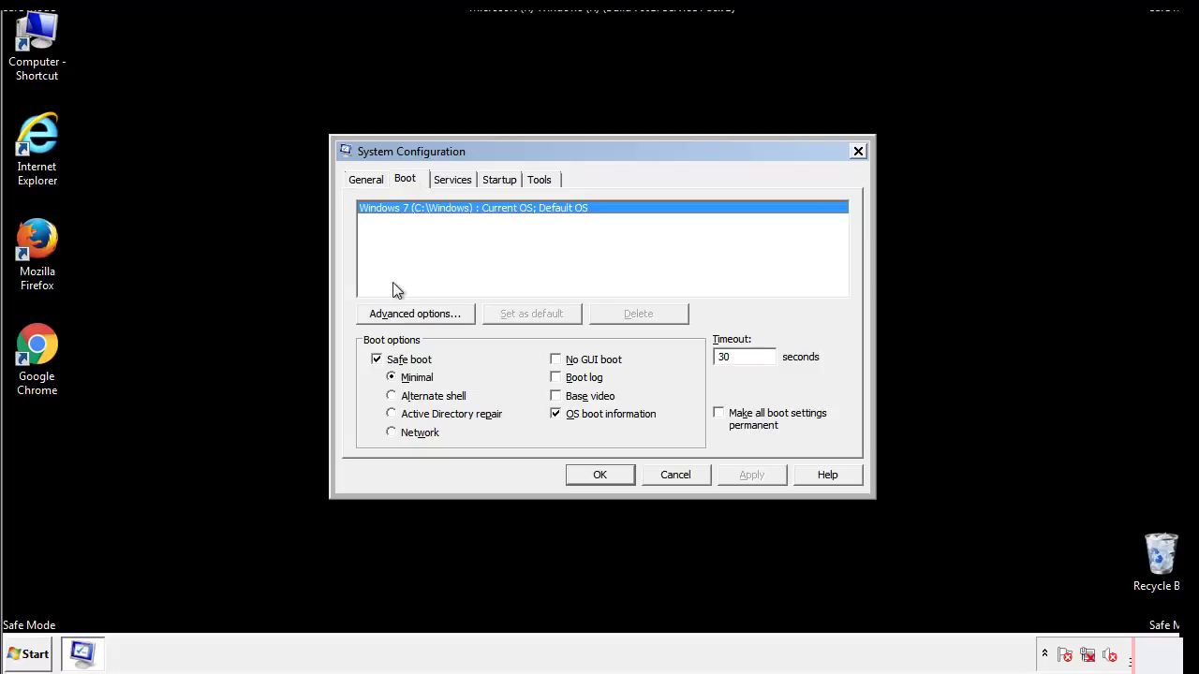
pyautogui.click(379, 363)
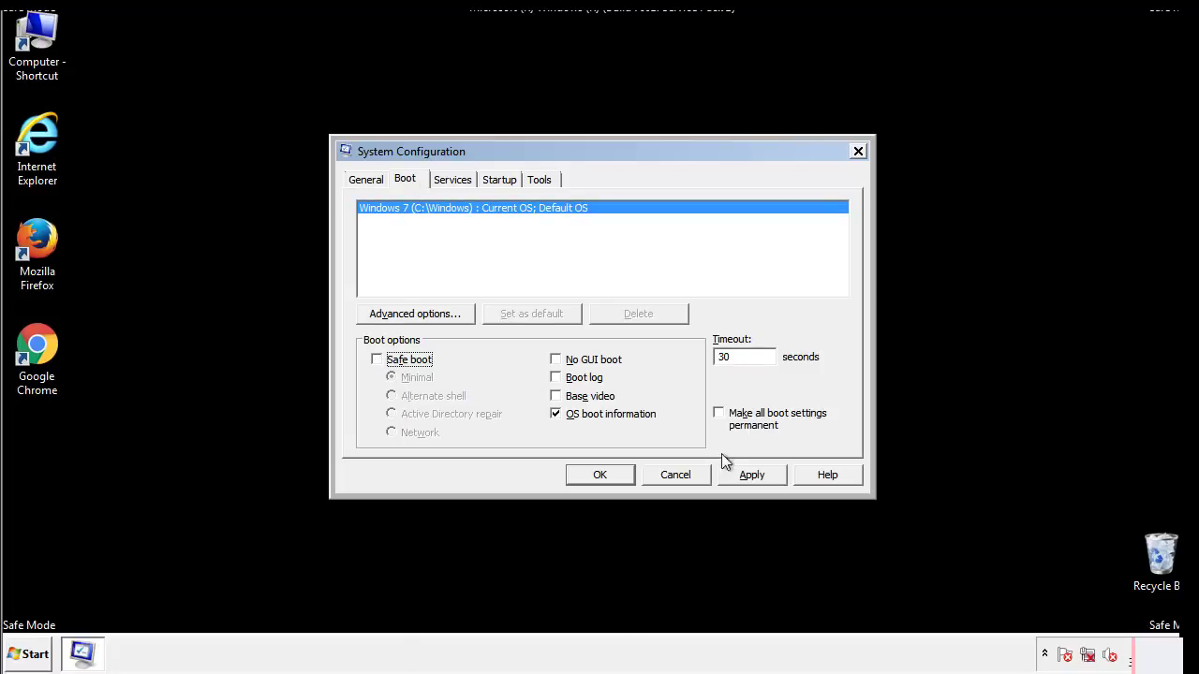
pyautogui.click(754, 474)
pyautogui.click(597, 478)
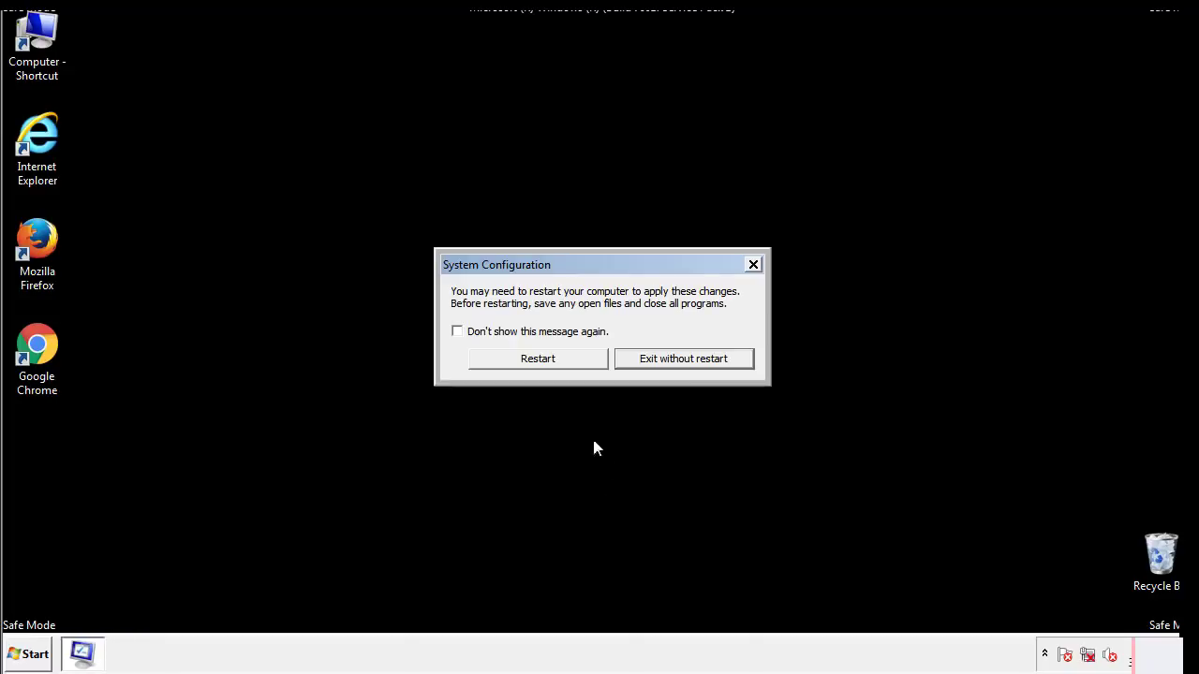
pyautogui.click(555, 369)
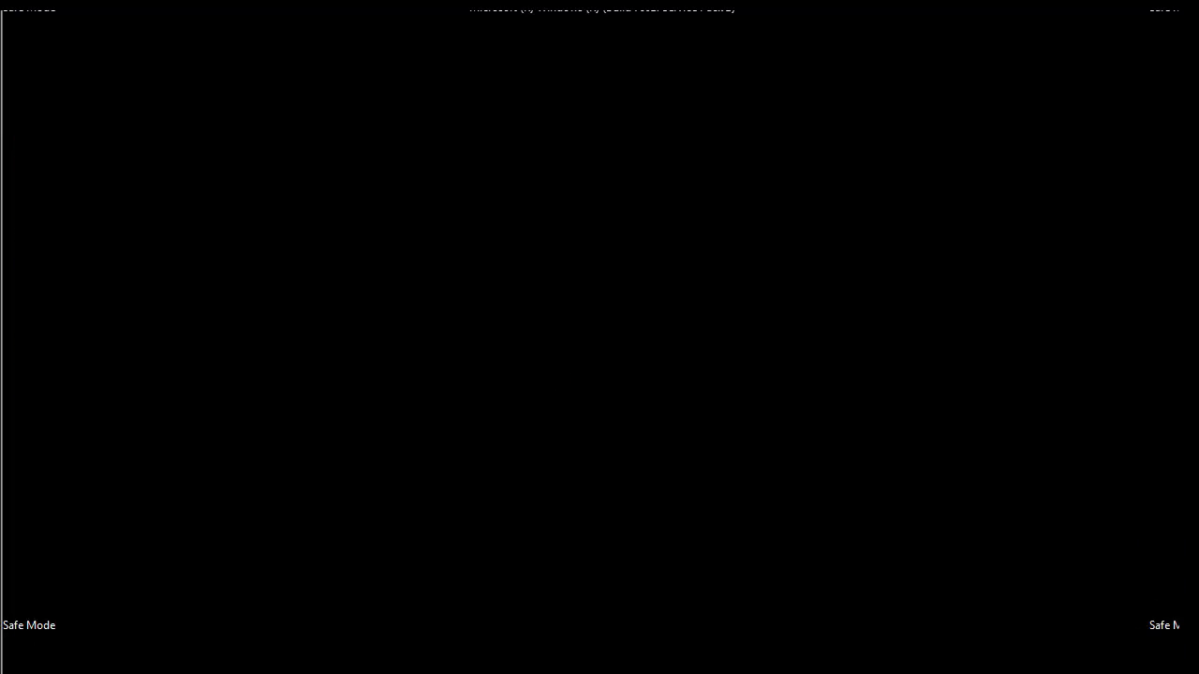